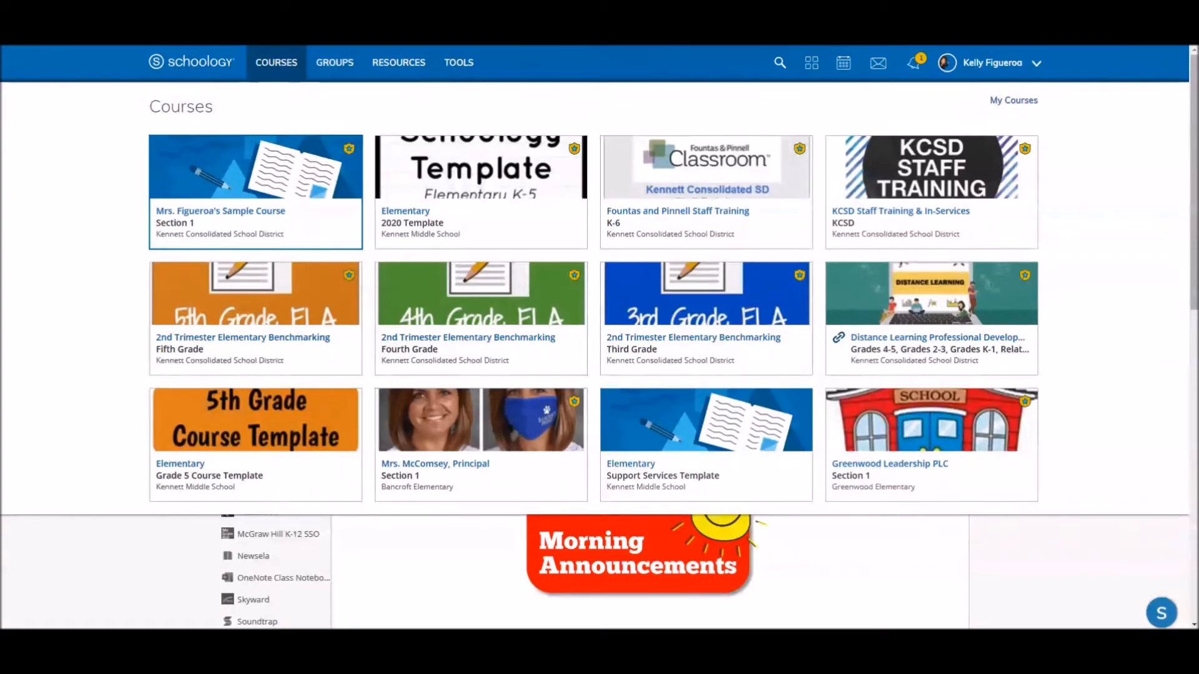
- Open the full list of my current courses and look through its sections
click(1010, 103)
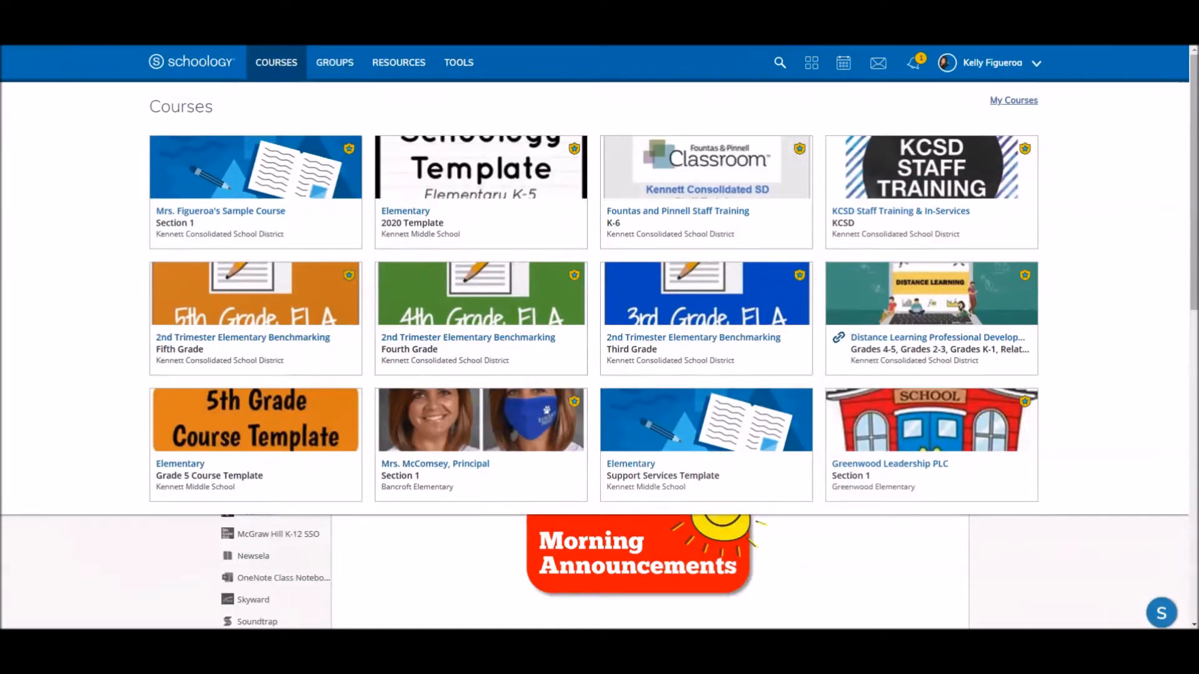
scroll(753, 256, down, 7)
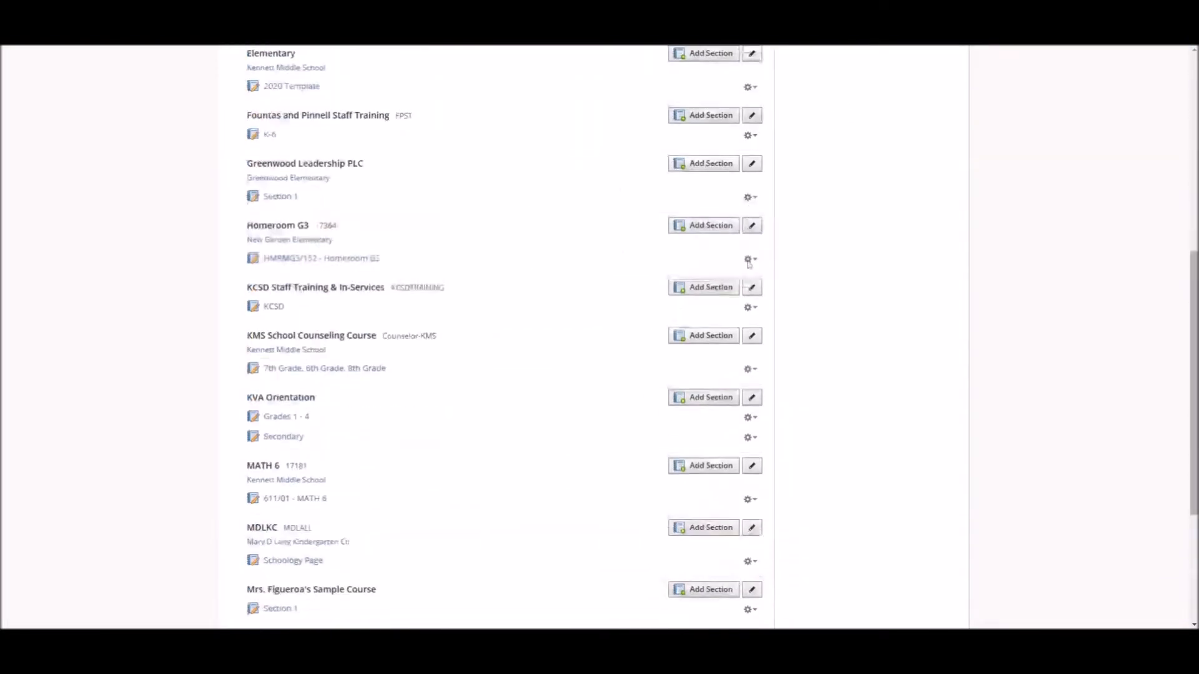
scroll(760, 277, down, 3)
scroll(760, 277, up, 10)
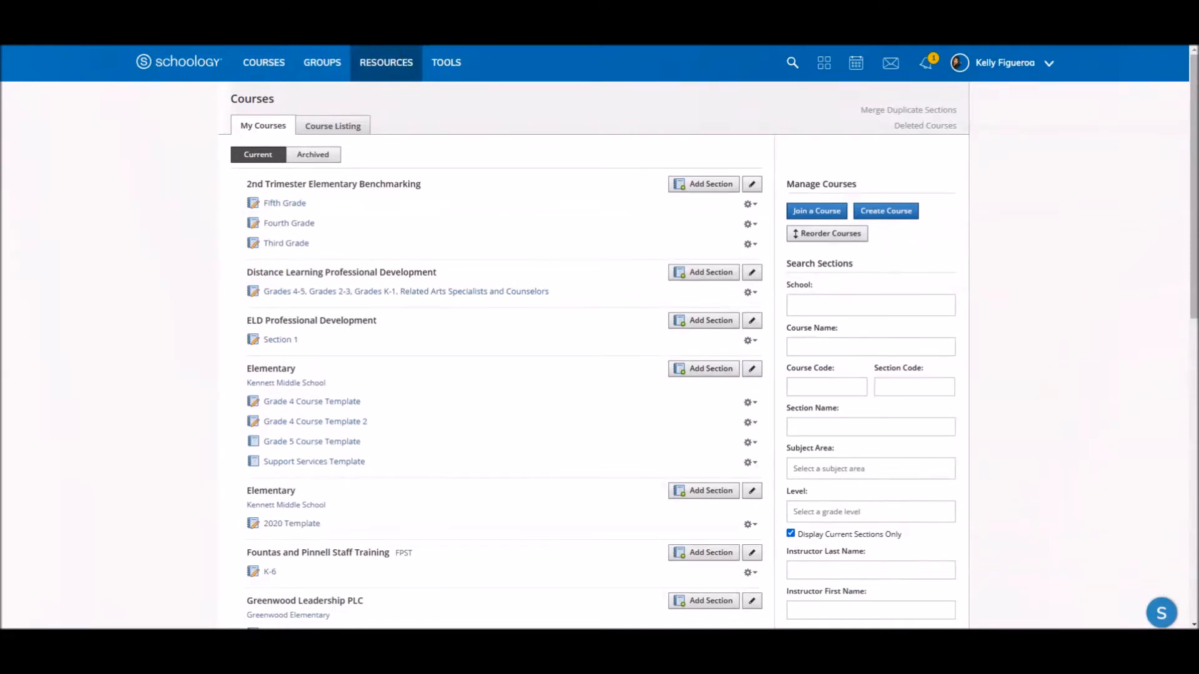
- Create a personal resource collection titled "Schoology Template"
click(385, 63)
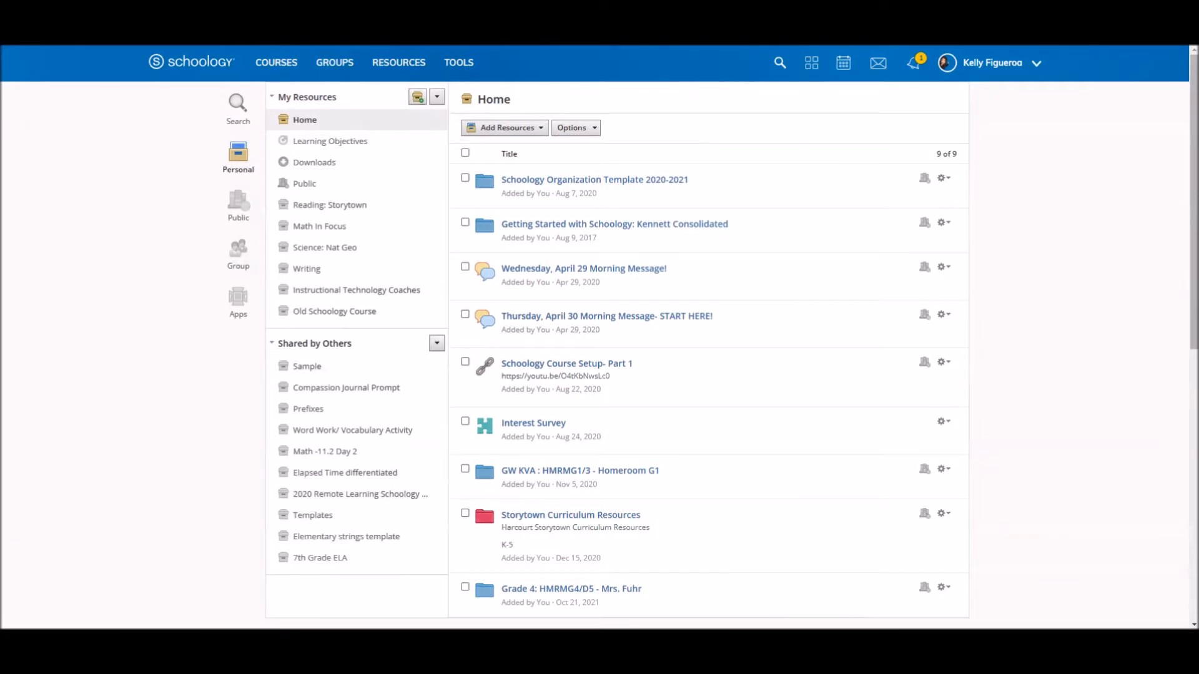
click(418, 97)
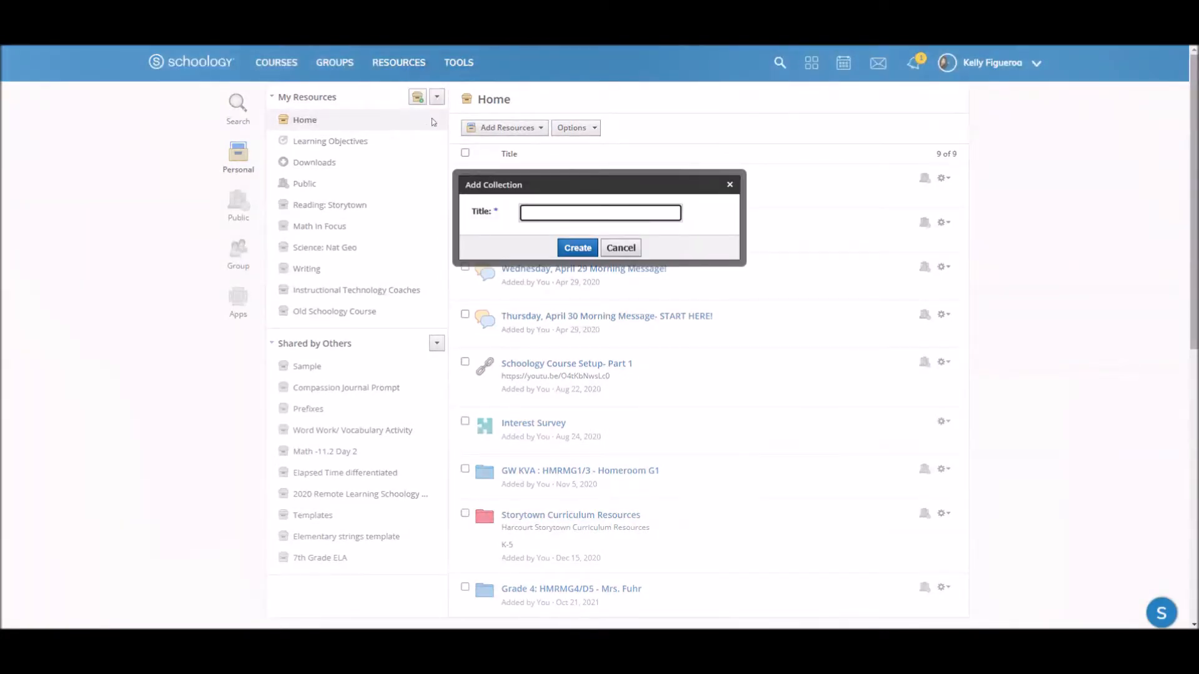
text(Schoology Template)
click(571, 250)
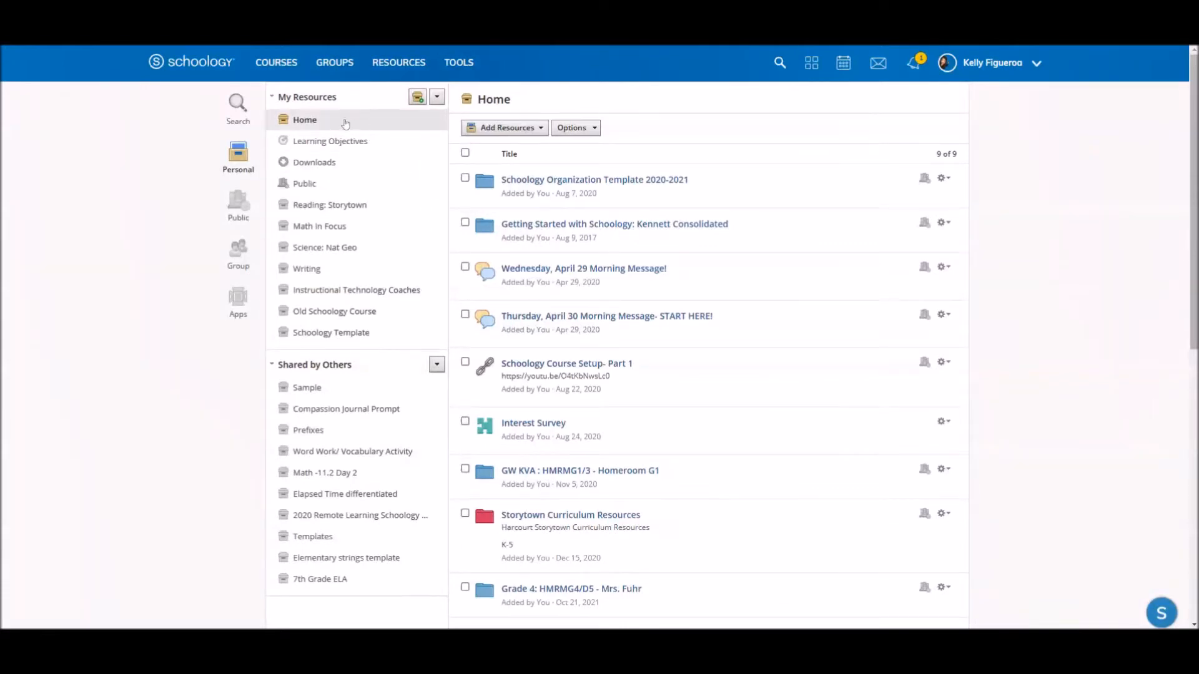
- Open the archived courses in My Courses and look through the past sections
click(278, 72)
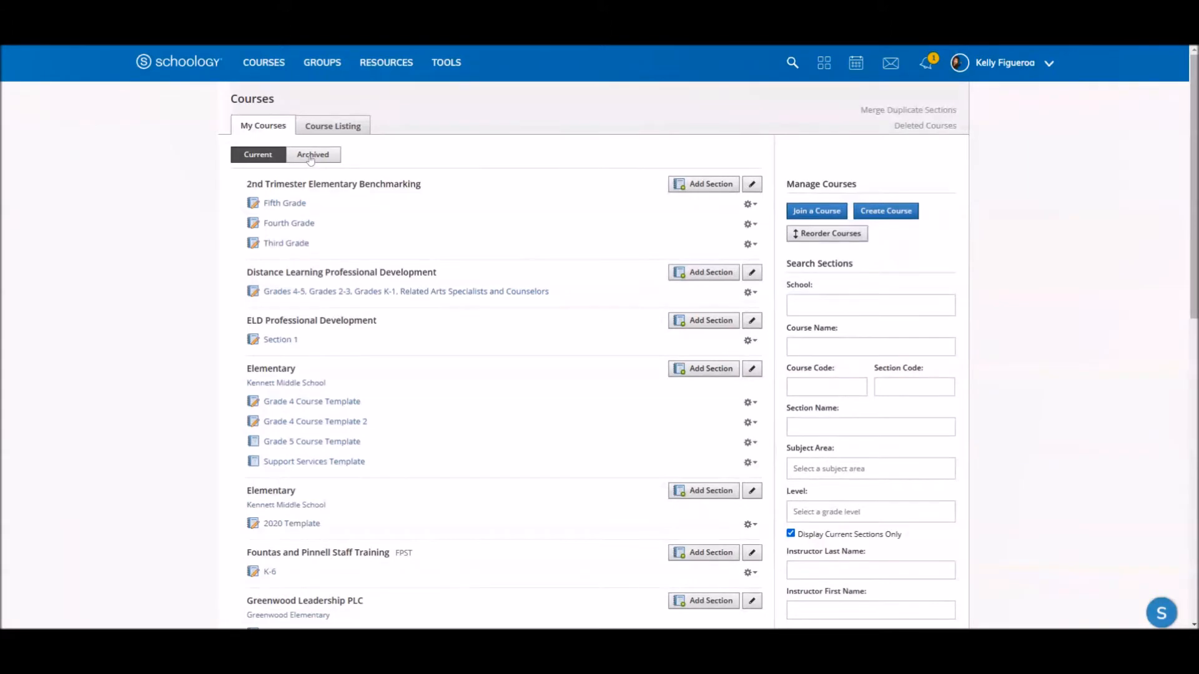
click(312, 155)
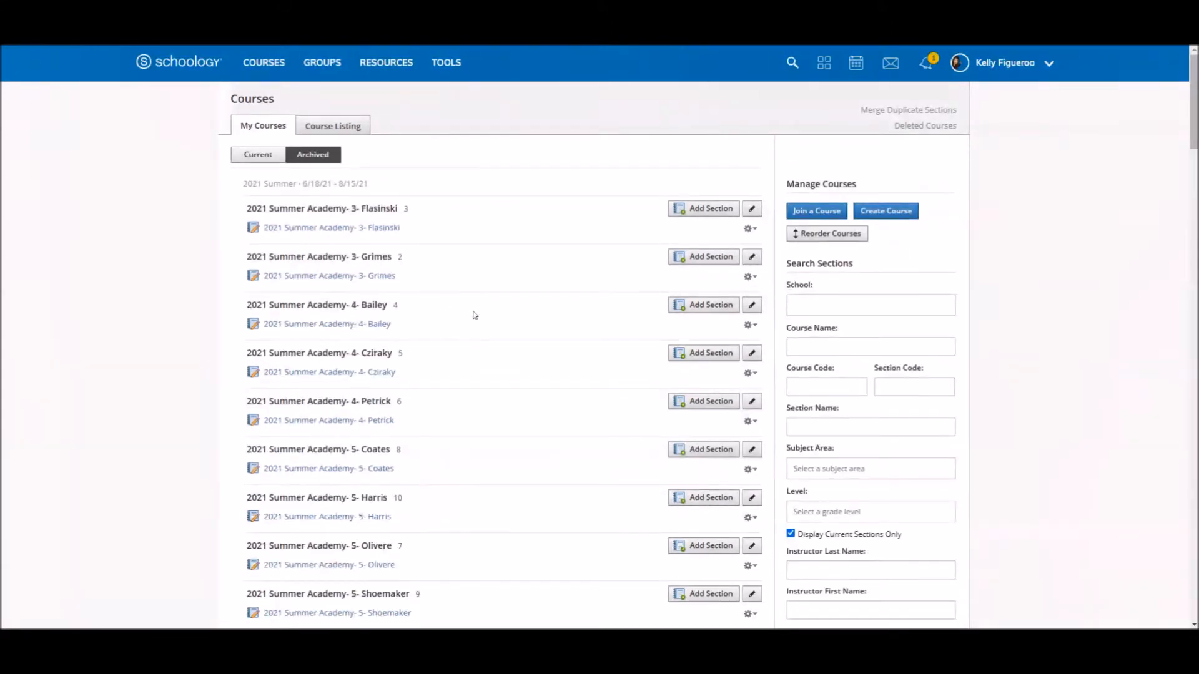
scroll(479, 308, down, 6)
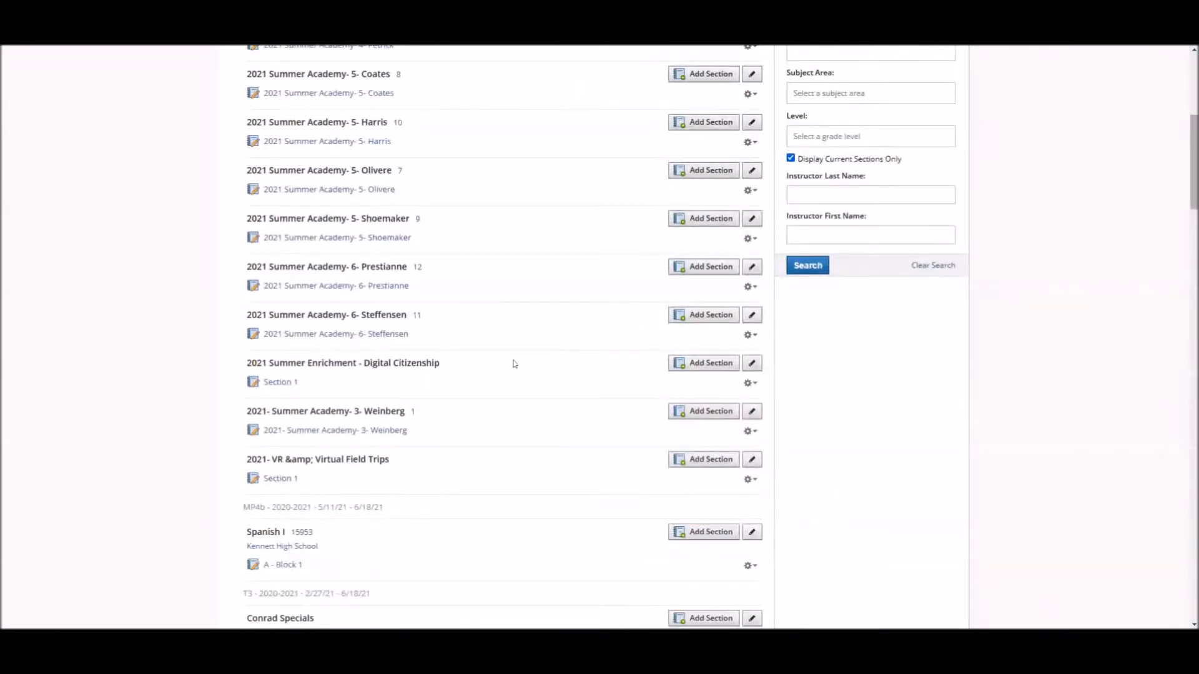
scroll(474, 308, up, 6)
scroll(473, 306, down, 4)
scroll(475, 310, down, 3)
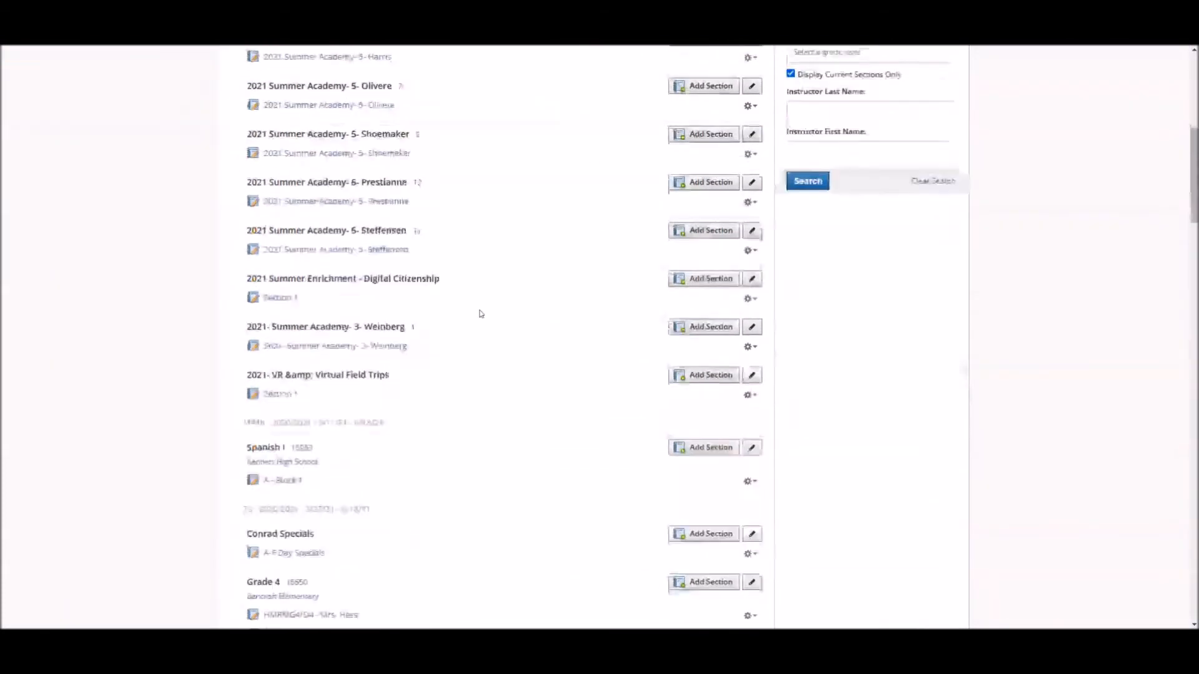
scroll(481, 314, down, 4)
scroll(480, 313, up, 10)
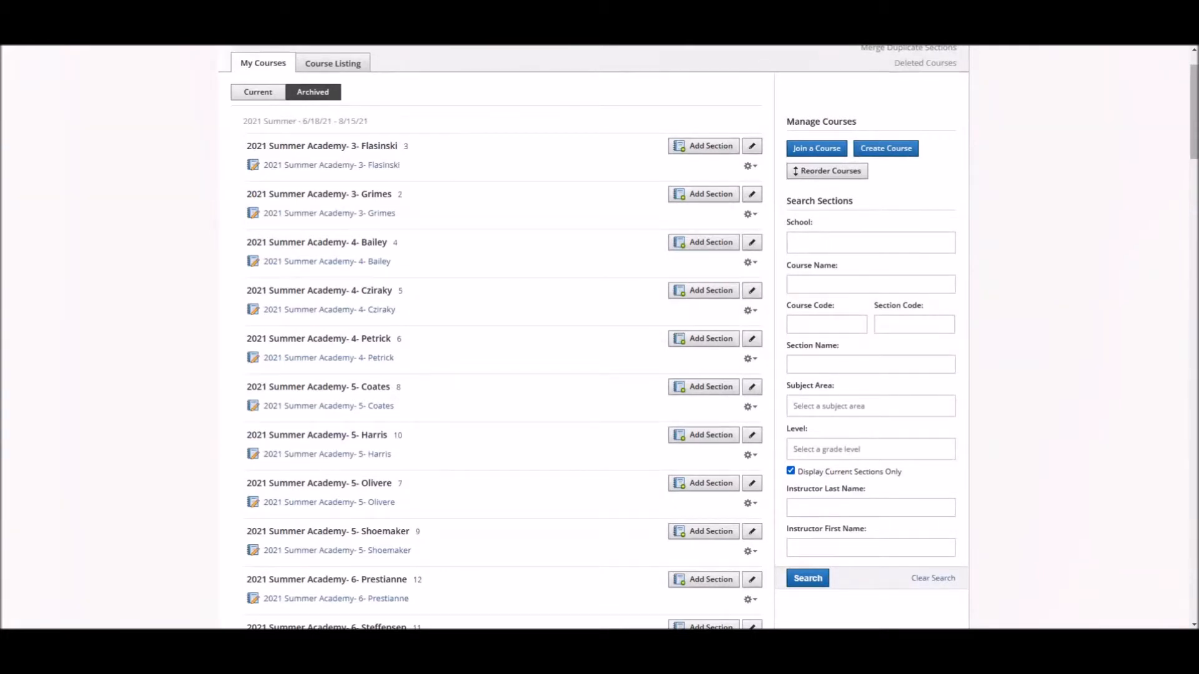
- Set the section search to the school Bancroft Elementary and include sections that are not current
click(830, 244)
click(830, 282)
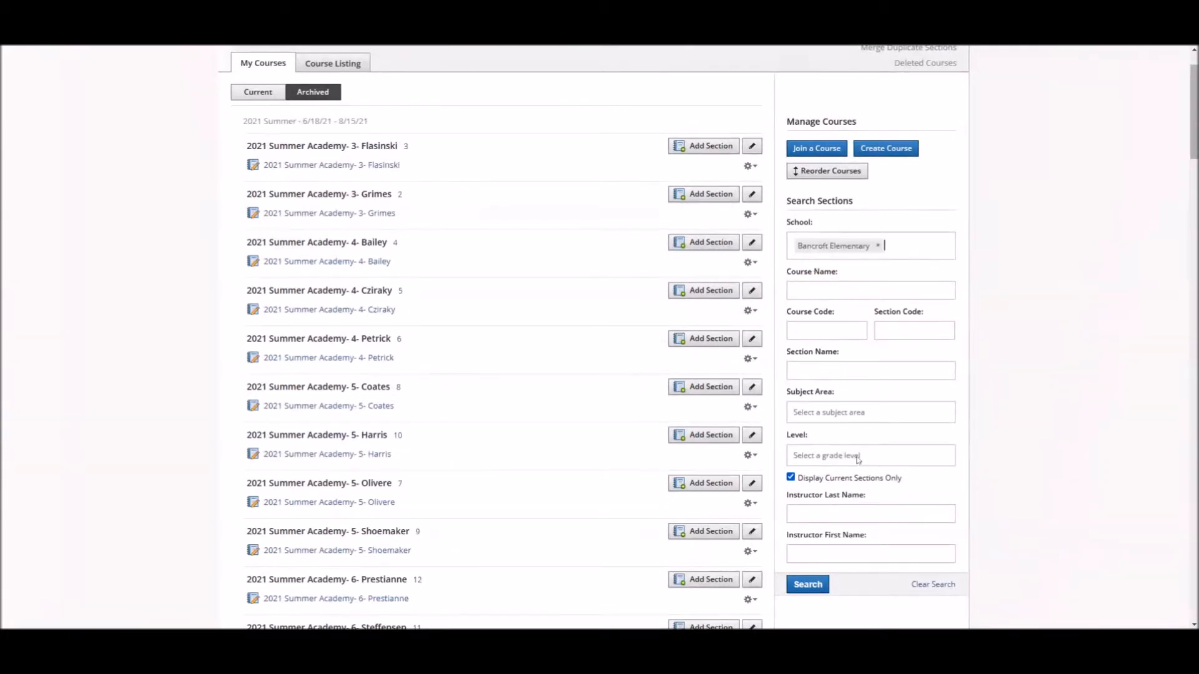
scroll(858, 460, down, 1)
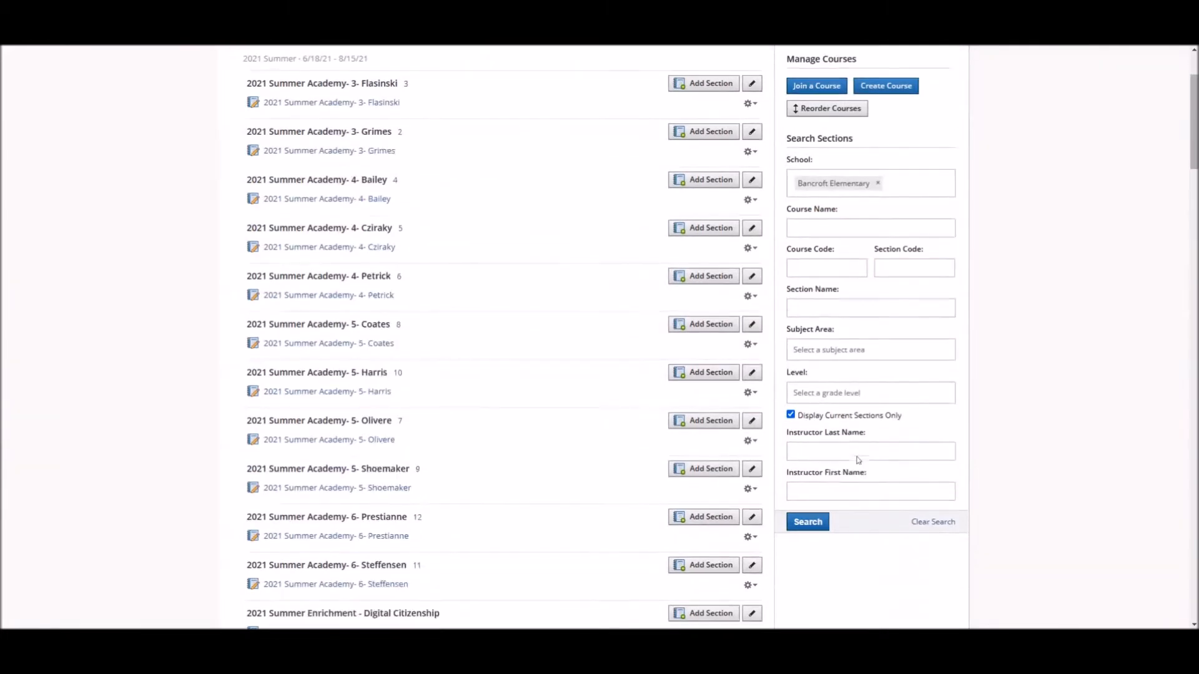
click(790, 414)
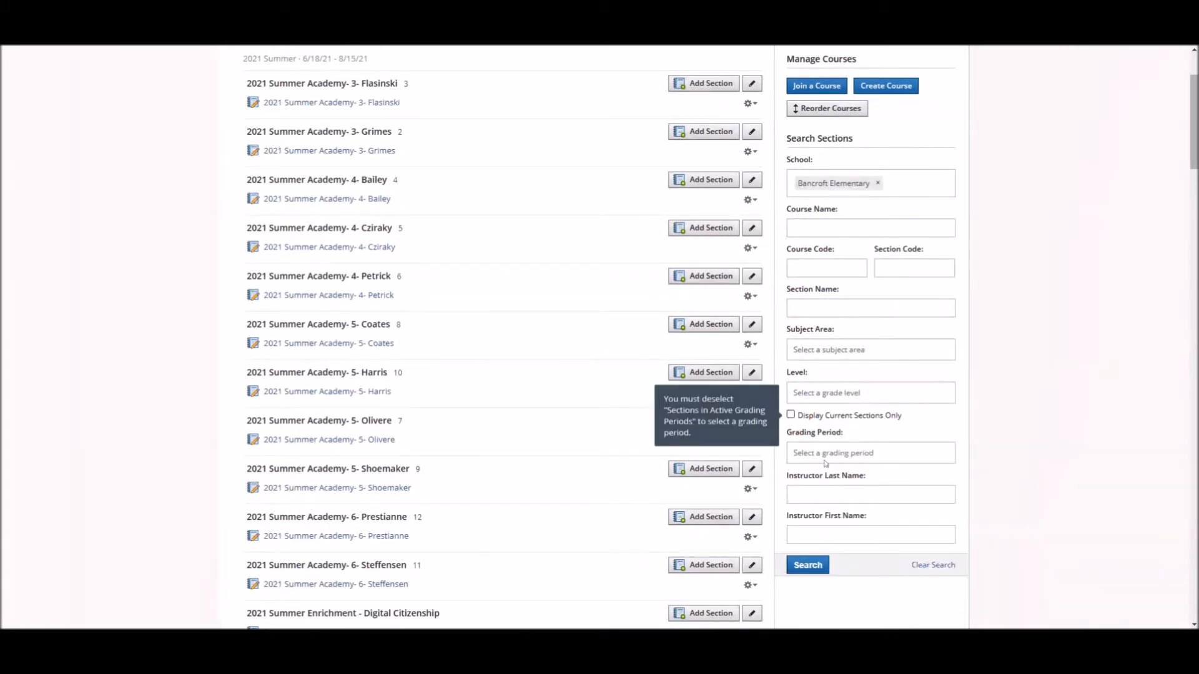
- Set the section search's grading period to 2020-2021
click(826, 462)
scroll(864, 531, down, 2)
scroll(865, 532, down, 3)
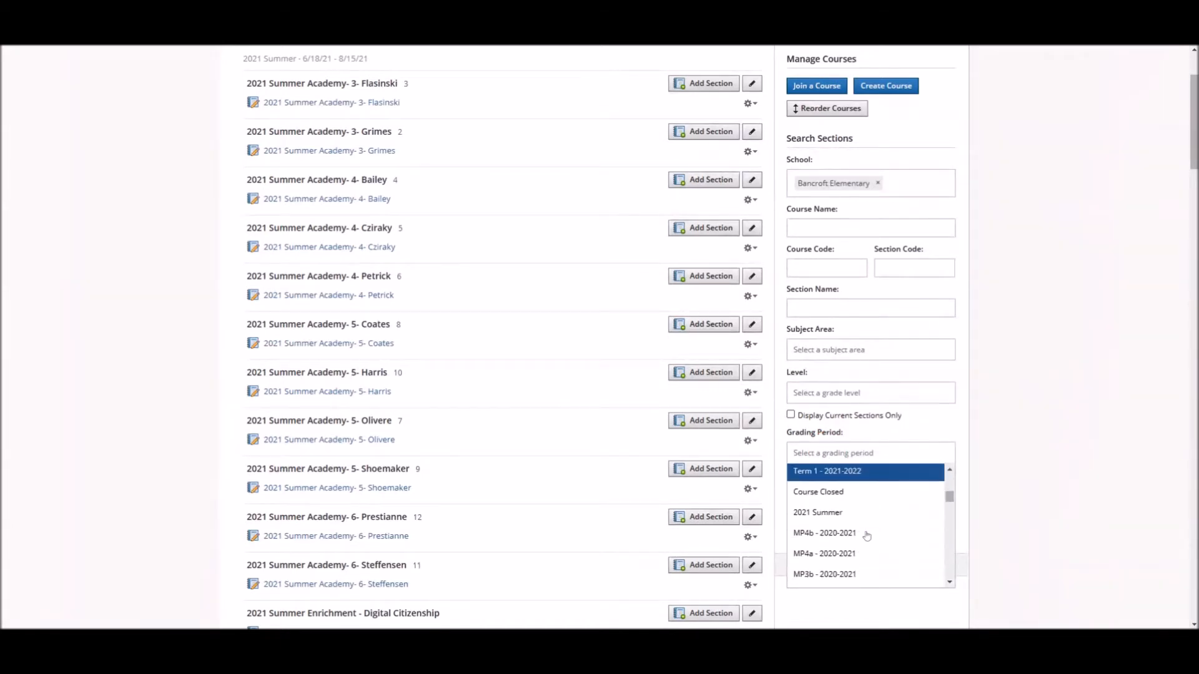
scroll(866, 535, down, 5)
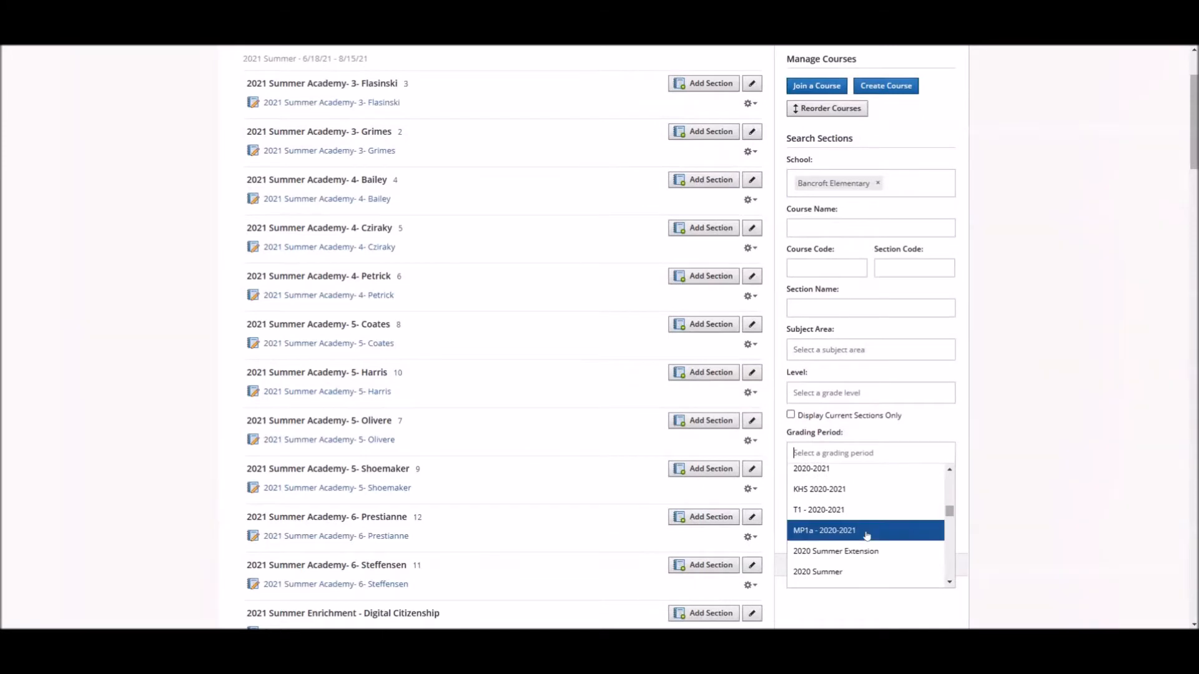
scroll(866, 535, up, 2)
scroll(844, 543, down, 2)
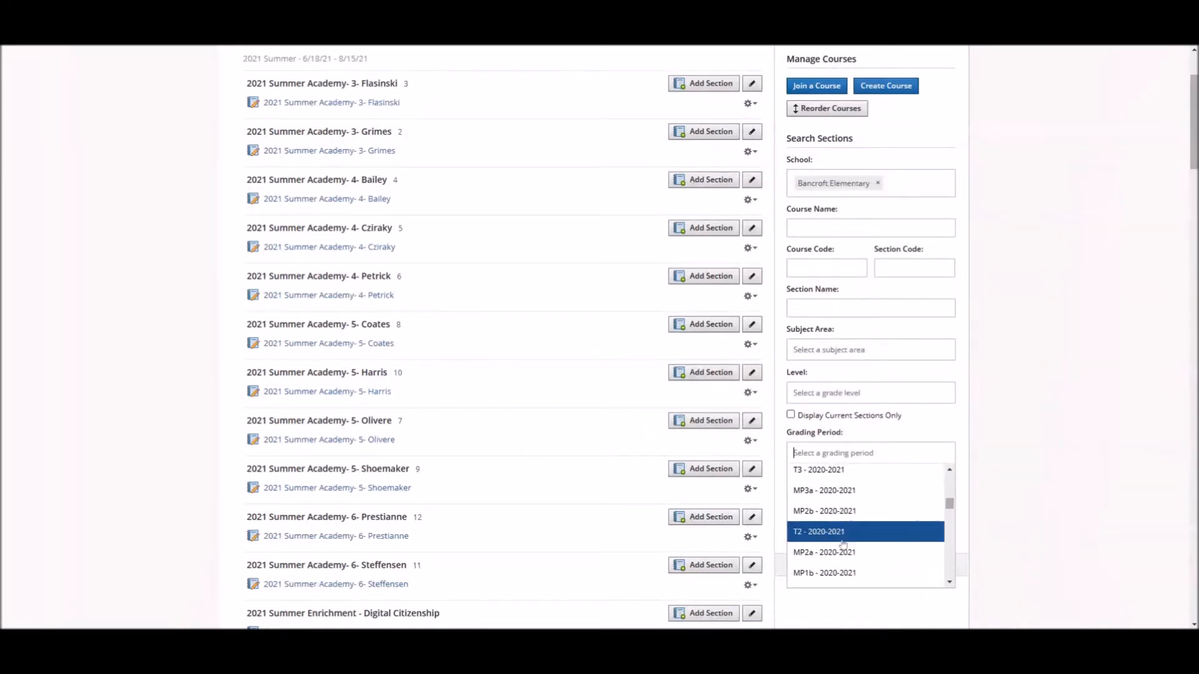
click(826, 474)
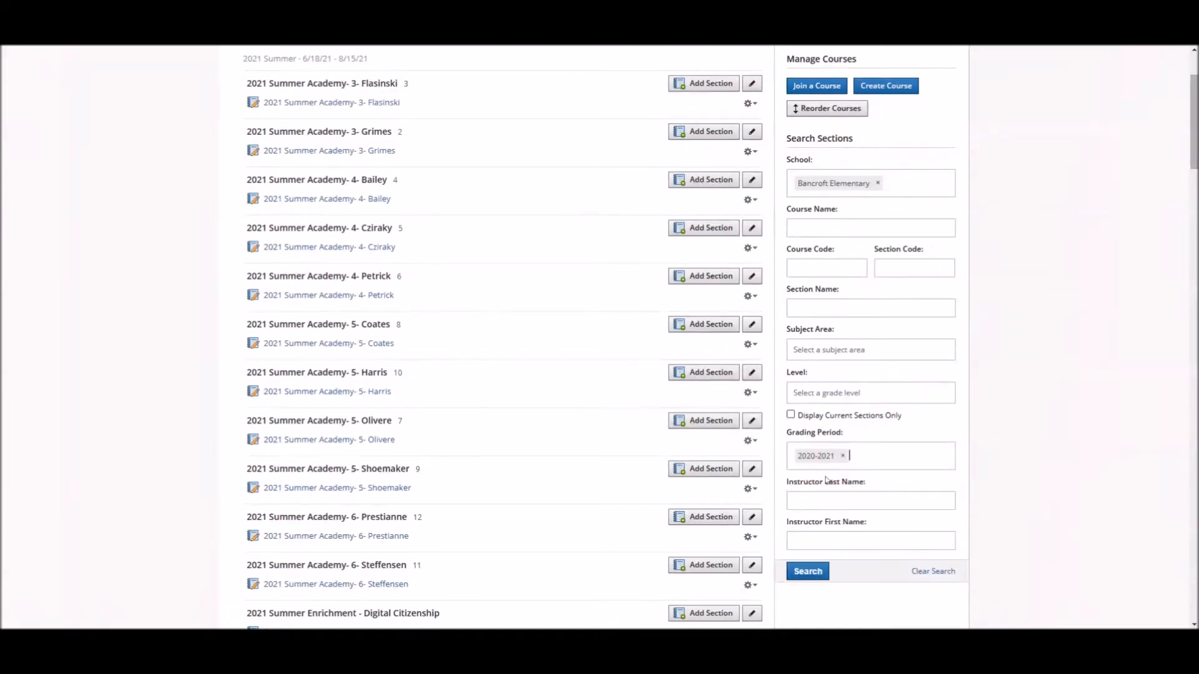
- Search for sections by the instructor's last name and open the Grade 4: HMRMG4/D4 course
key(Tab)
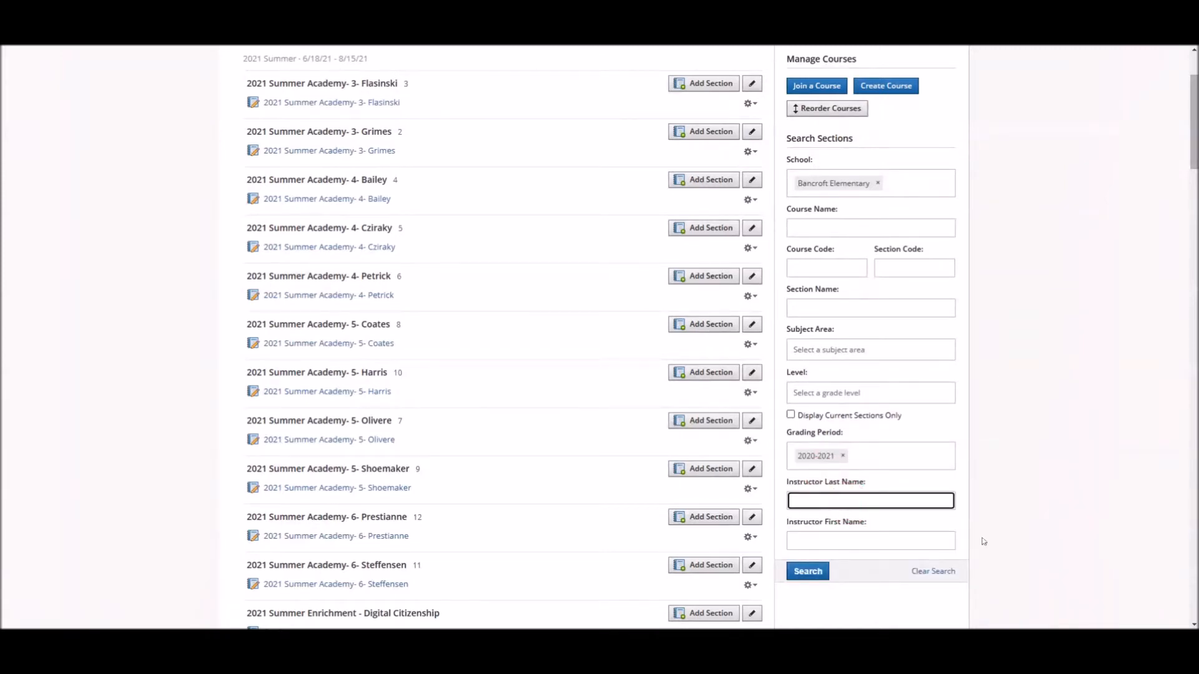
text(figueroa)
key(Return)
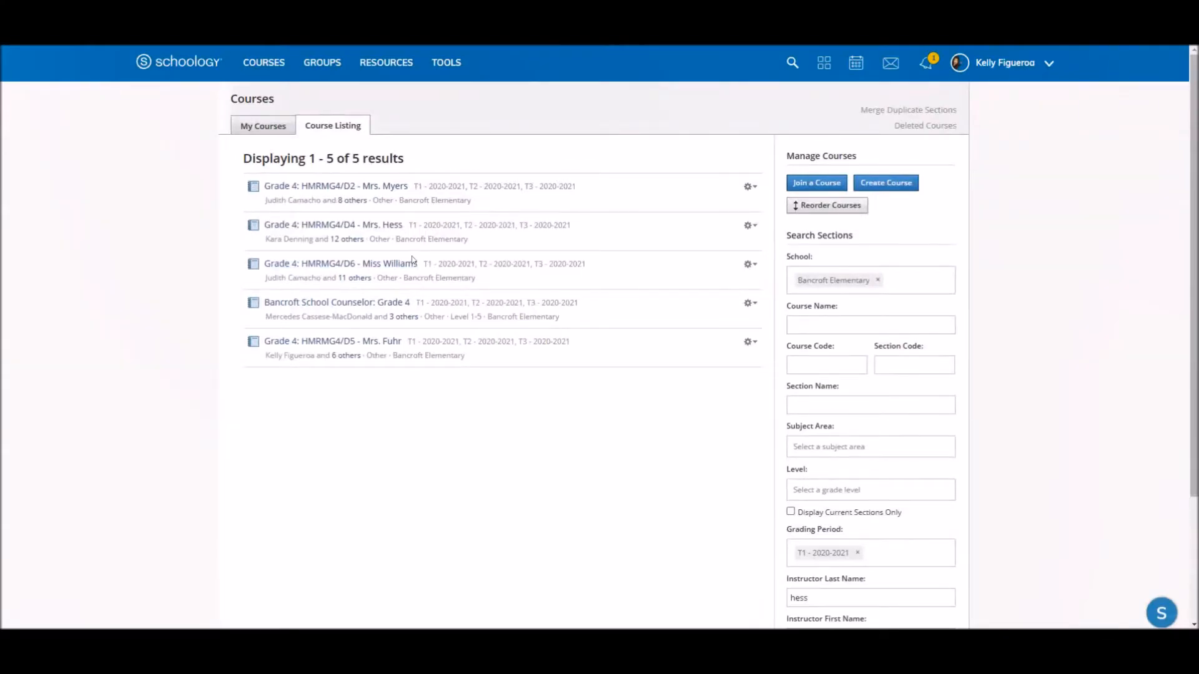
click(361, 230)
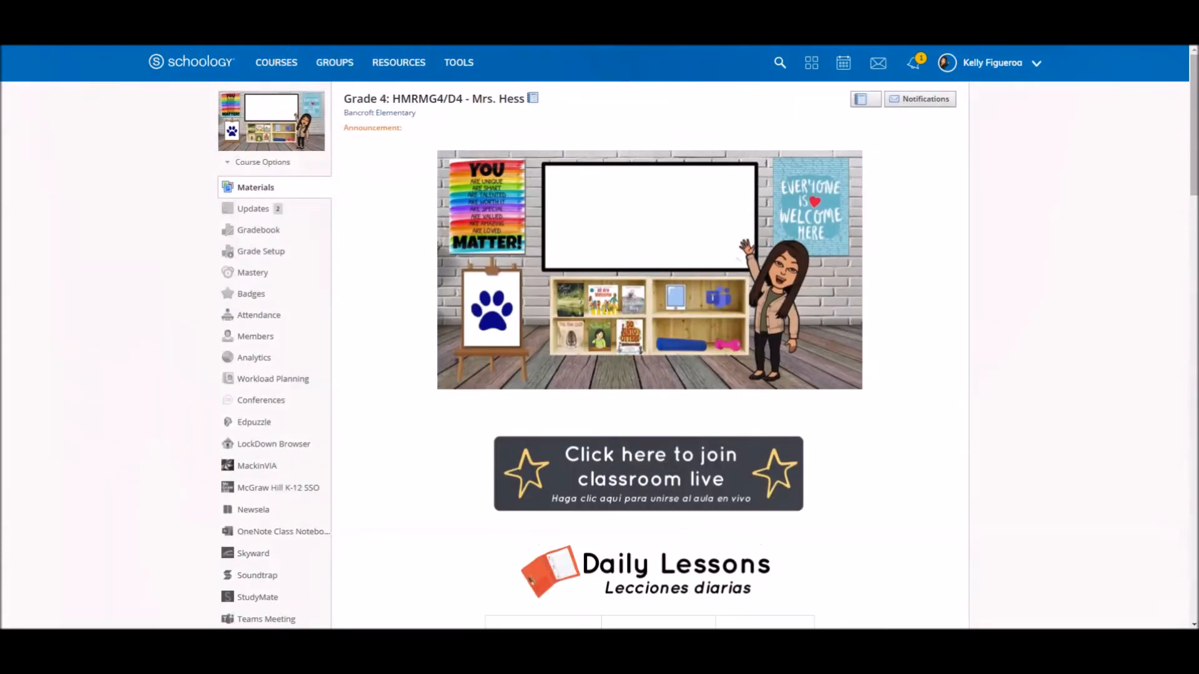
- Examine the Grade 4 course's home page, from its banner and daily lesson links down to the materials folders
scroll(1042, 370, down, 4)
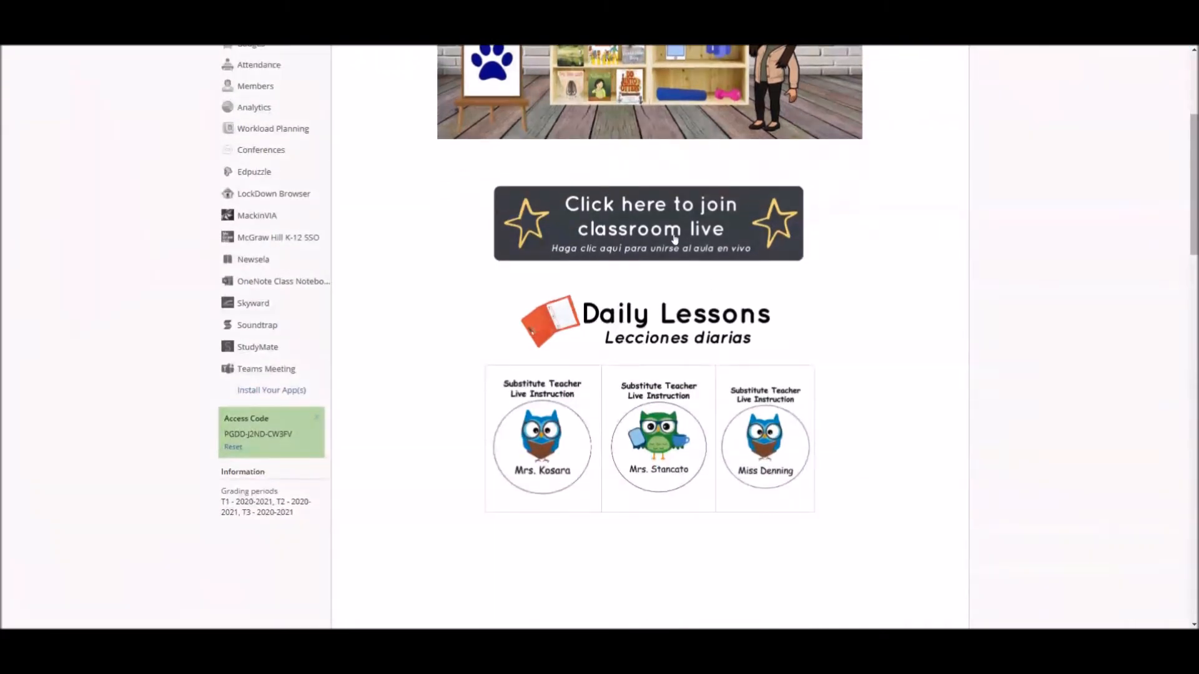
scroll(953, 310, down, 4)
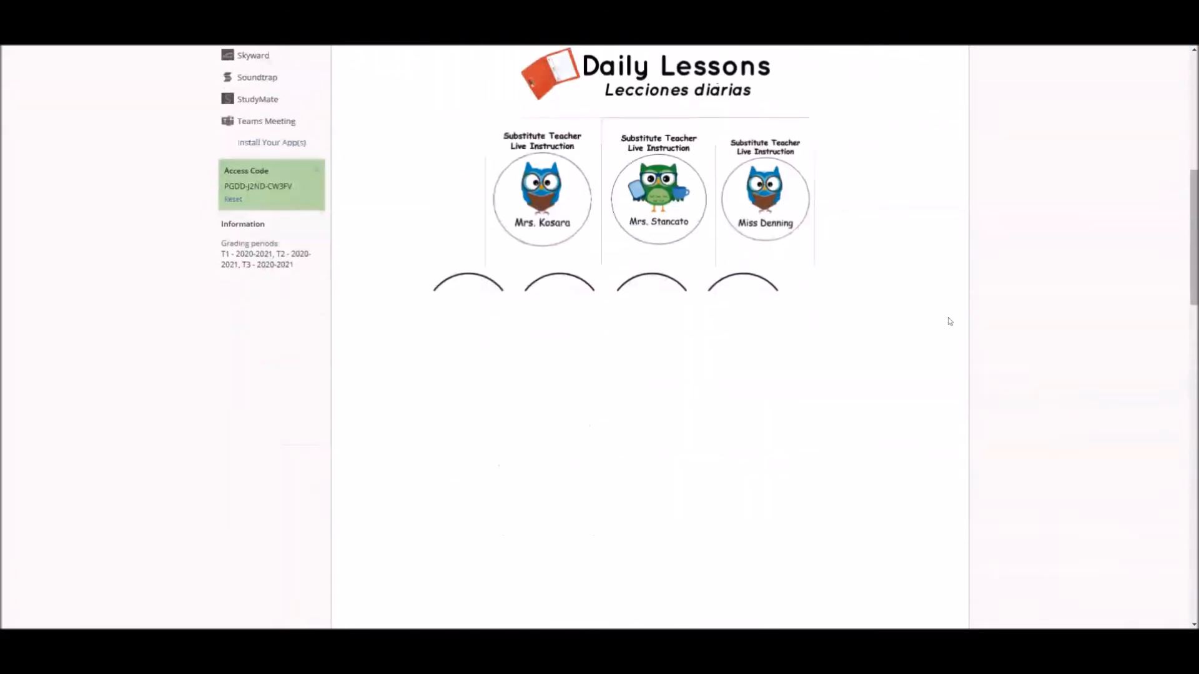
scroll(980, 343, down, 5)
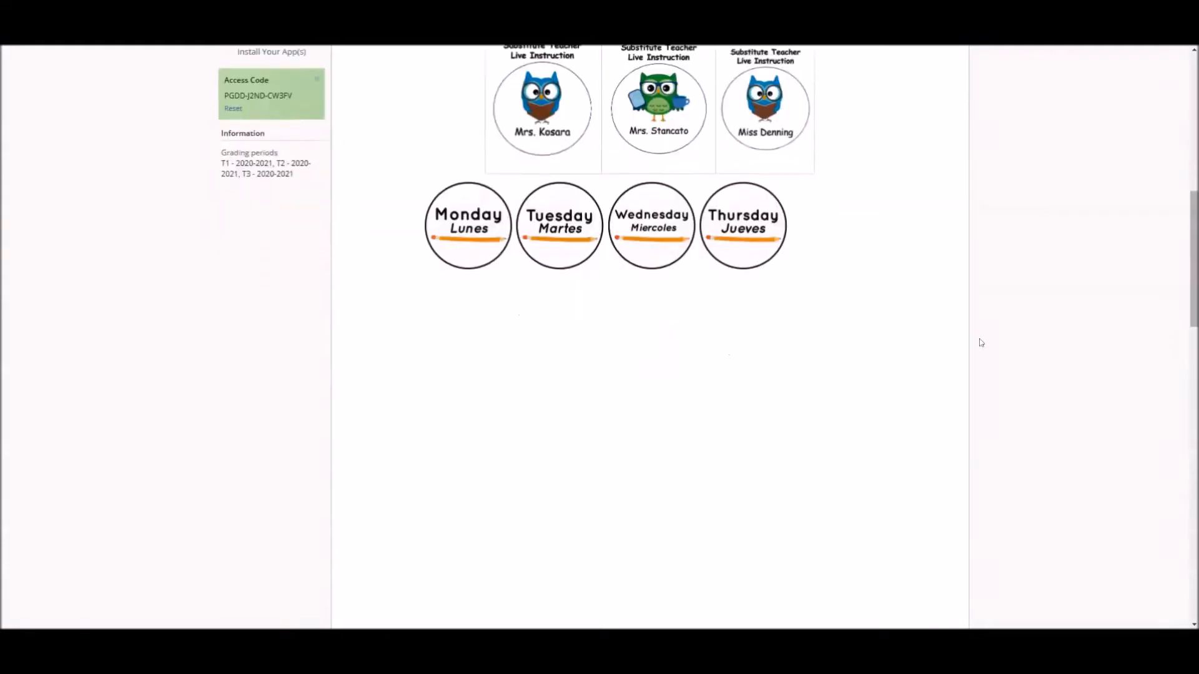
scroll(980, 344, up, 3)
scroll(980, 344, up, 1)
scroll(979, 357, down, 1)
scroll(979, 356, down, 7)
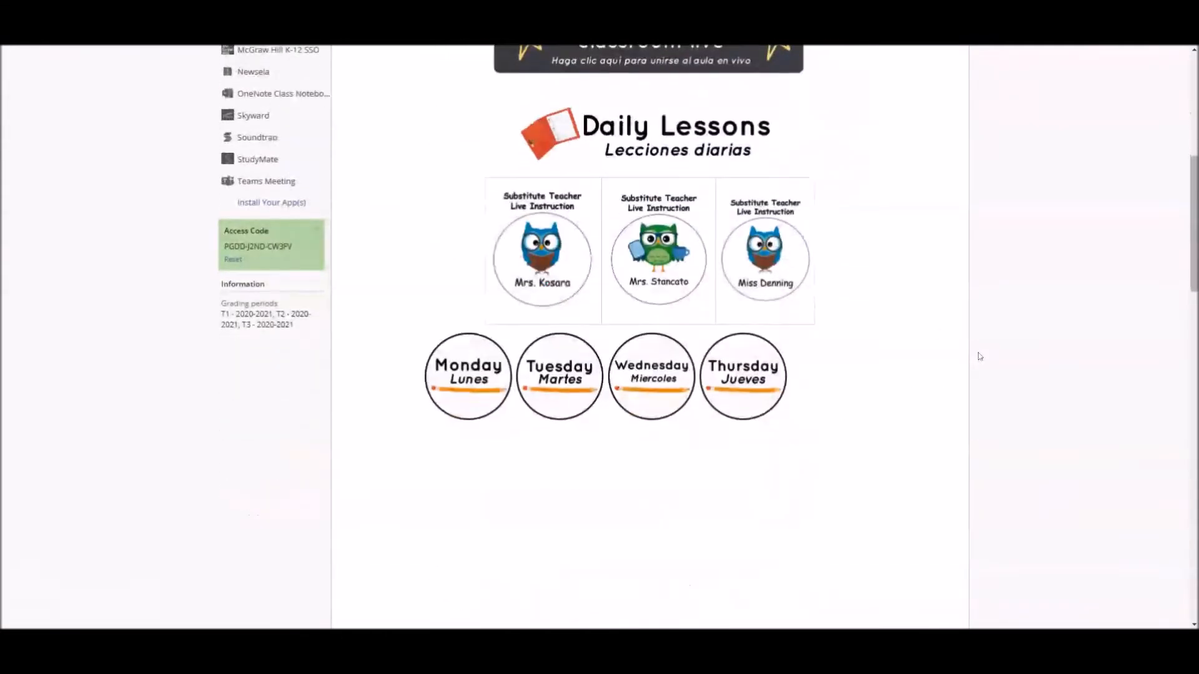
scroll(979, 356, down, 10)
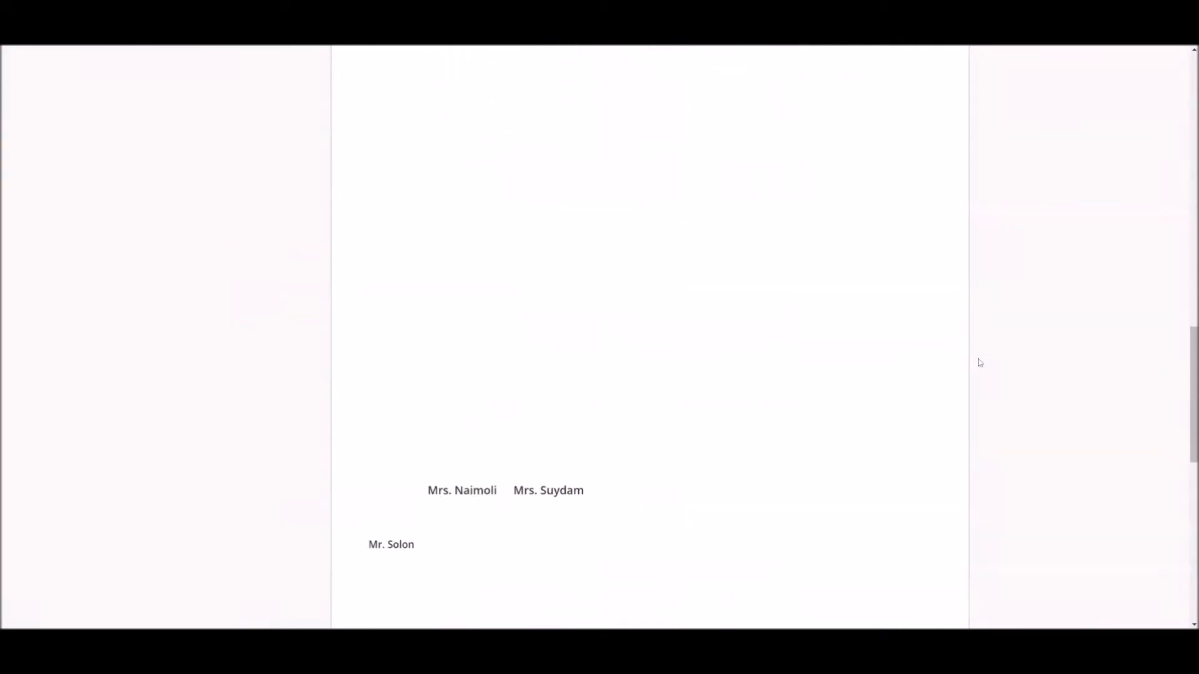
scroll(981, 371, down, 4)
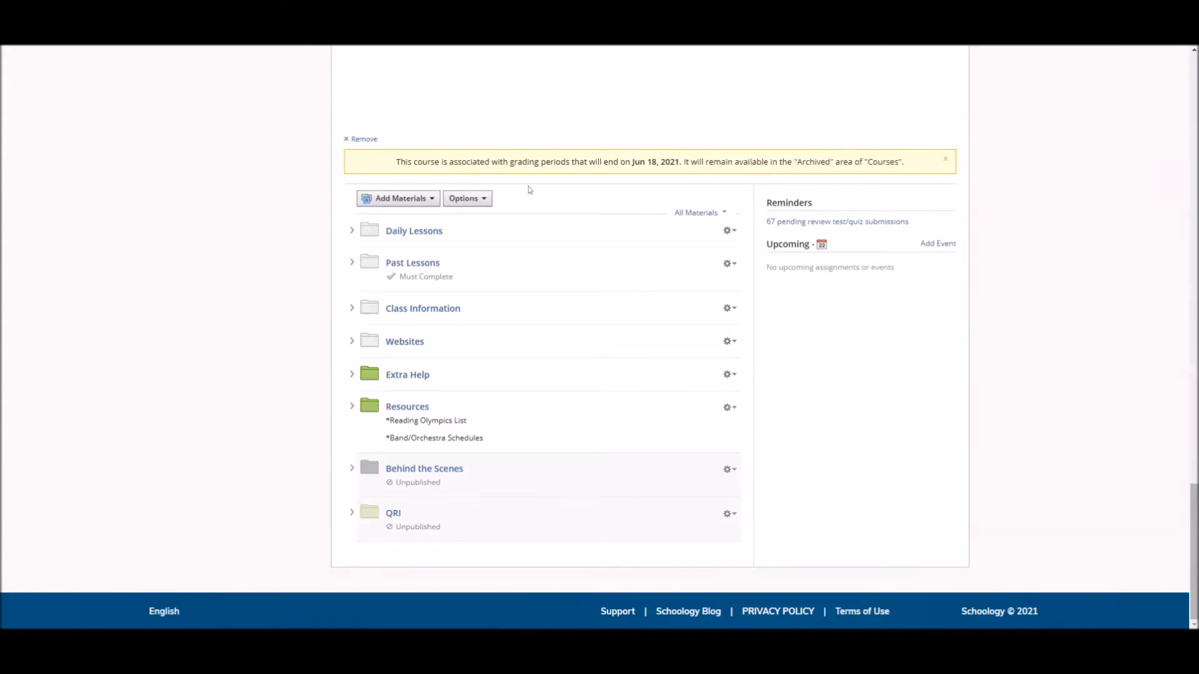
- Save the course to Resources in the Schoology Template collection, without a parent folder, as a Folder with Resources
click(487, 202)
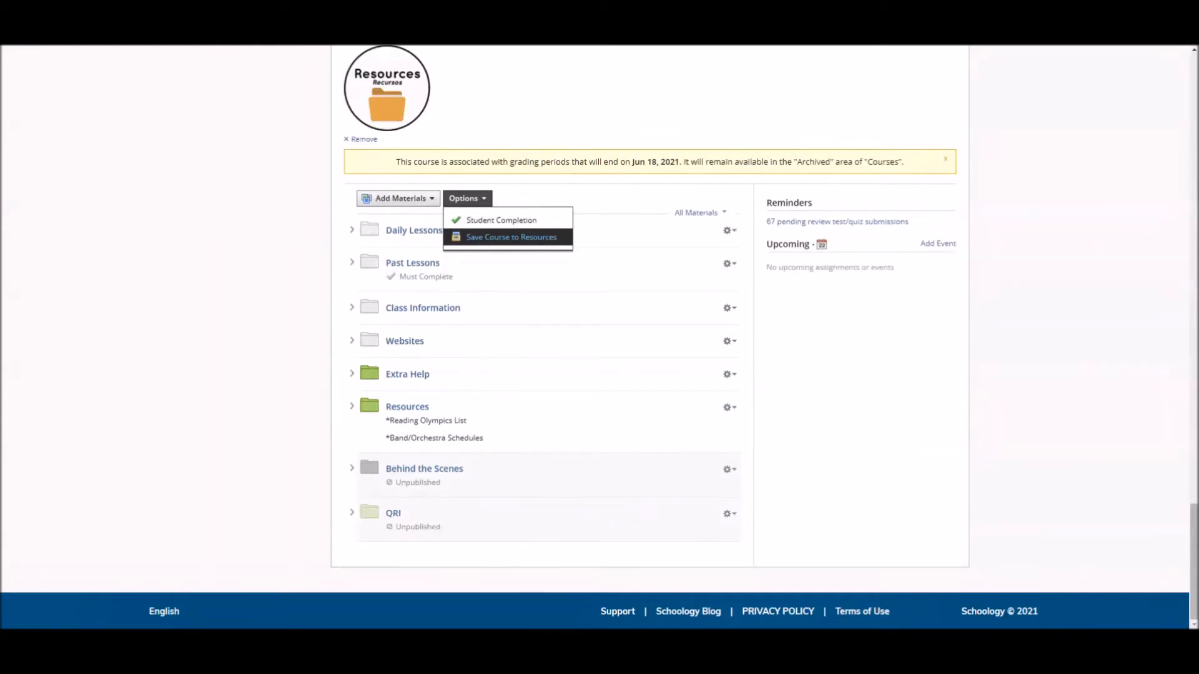
click(482, 238)
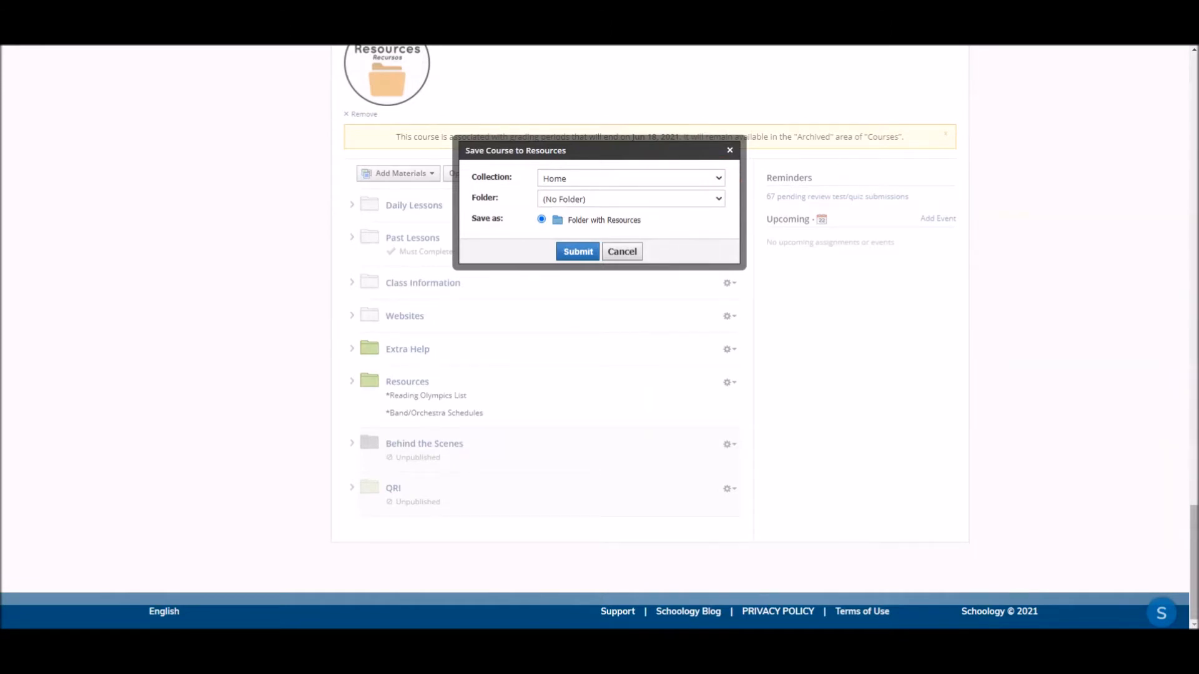
click(560, 198)
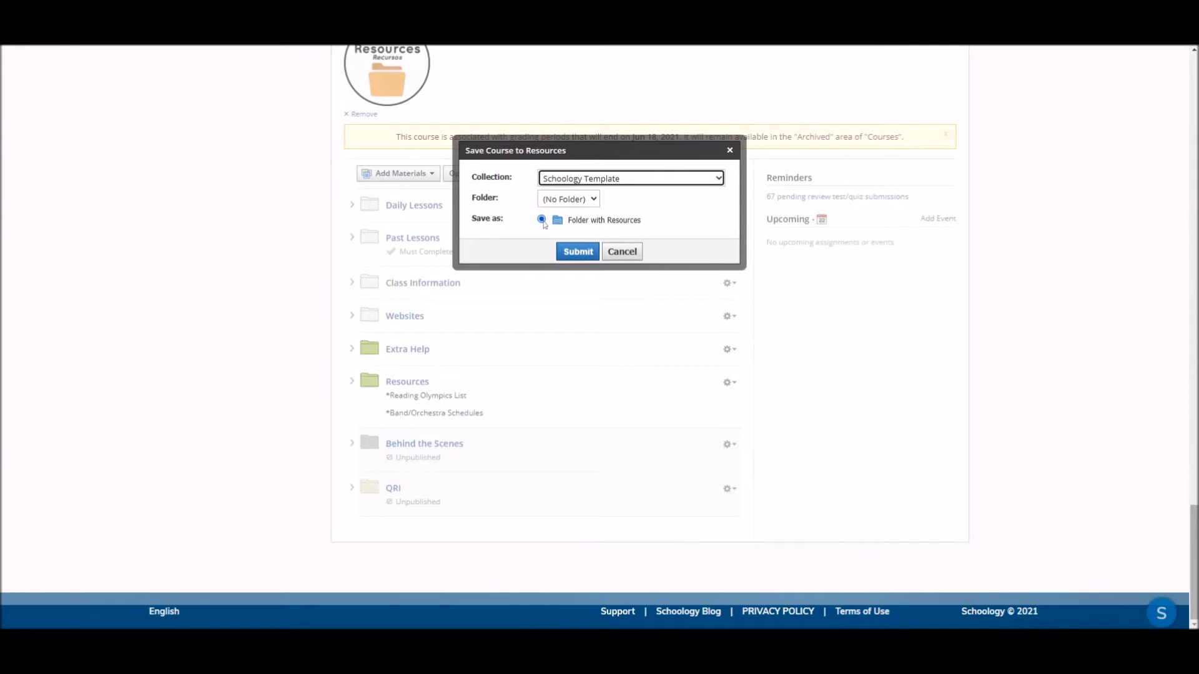
click(577, 252)
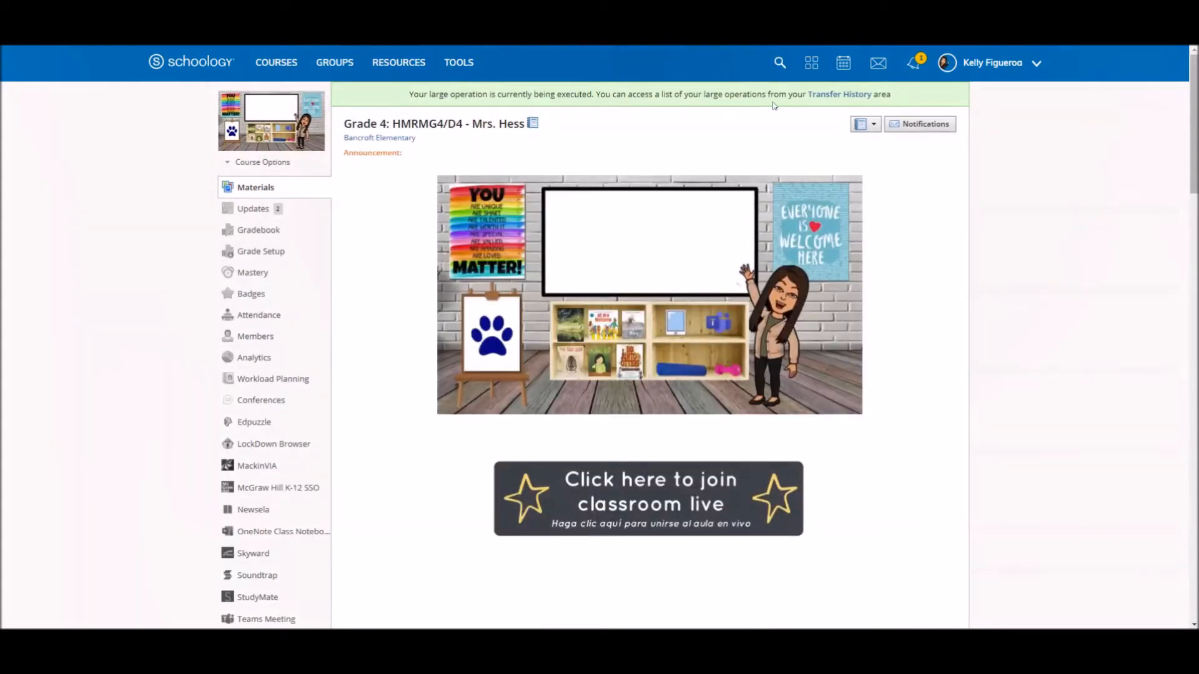
- View the transfer history of large operations and open the Schoology Template collection in personal resources
click(841, 100)
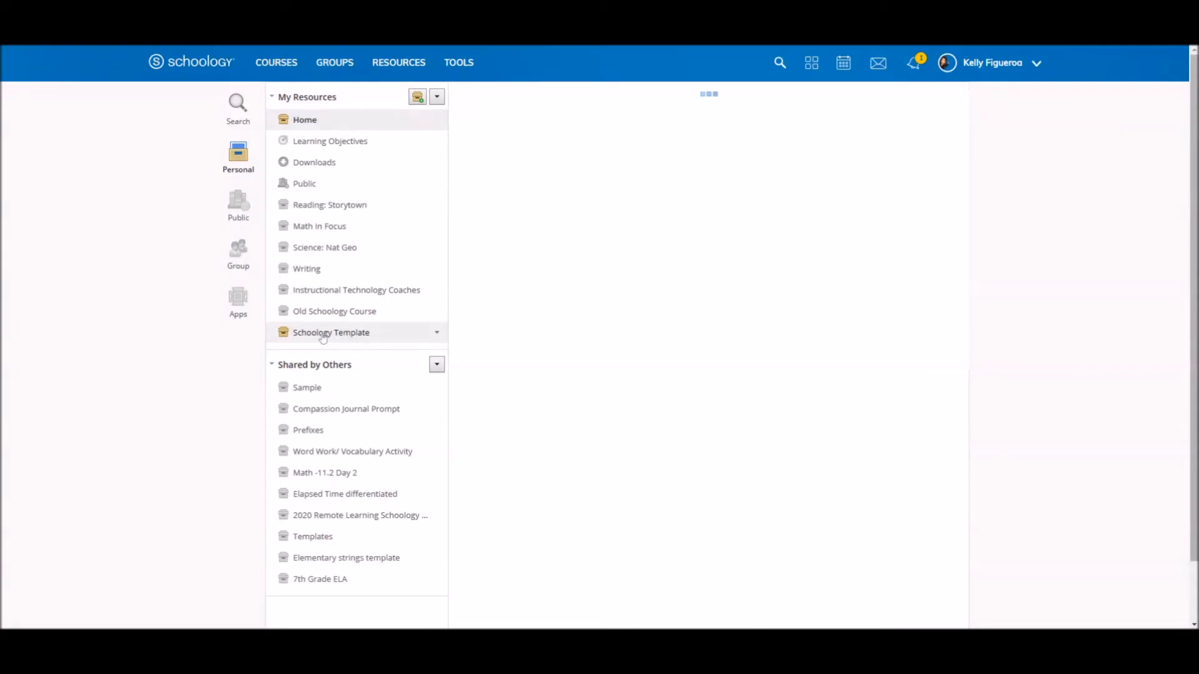
click(322, 338)
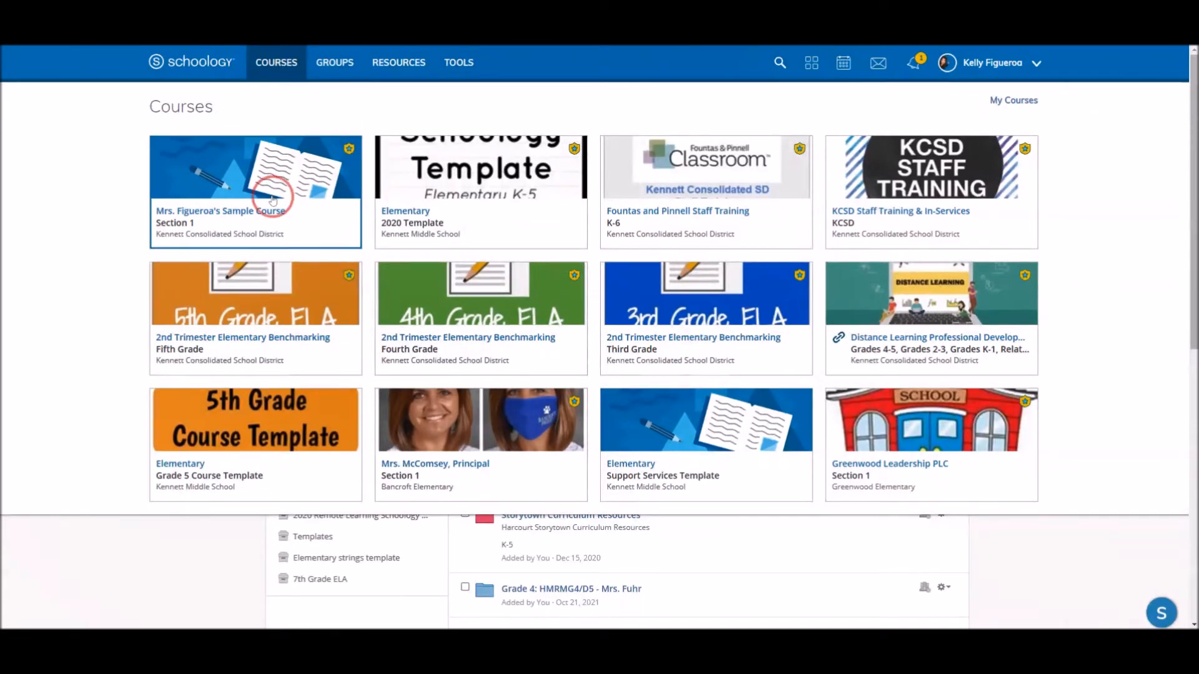
- Open the sample course's Section 1 and start importing materials from Resources
click(344, 203)
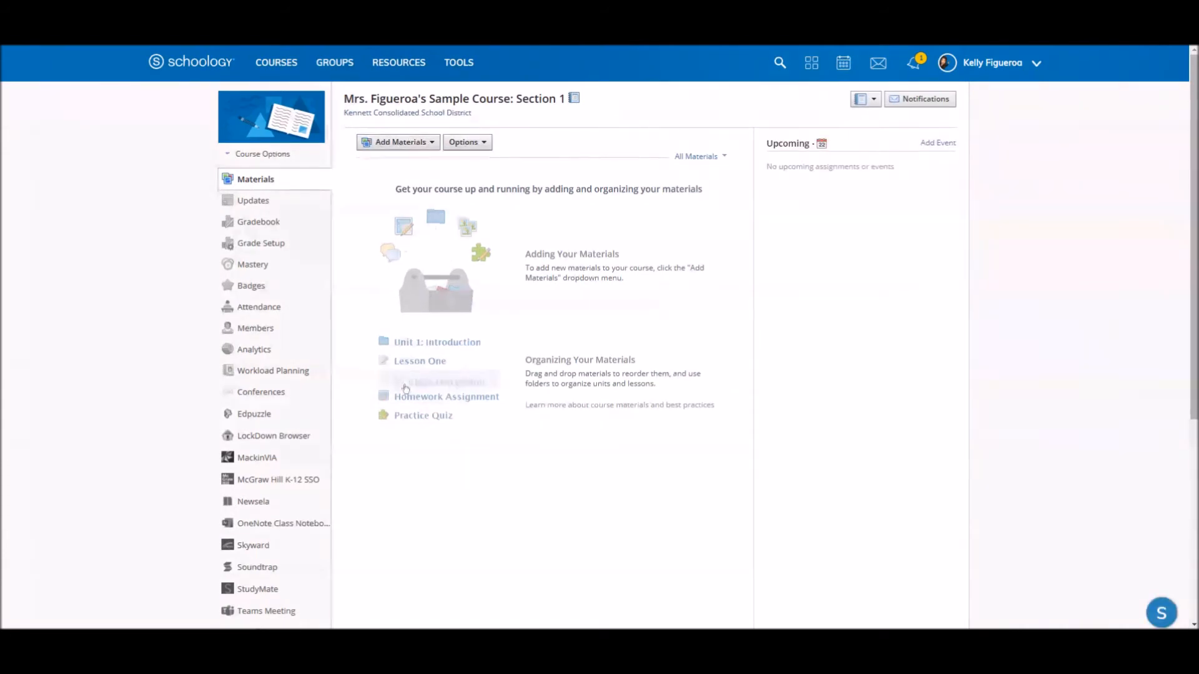
click(418, 141)
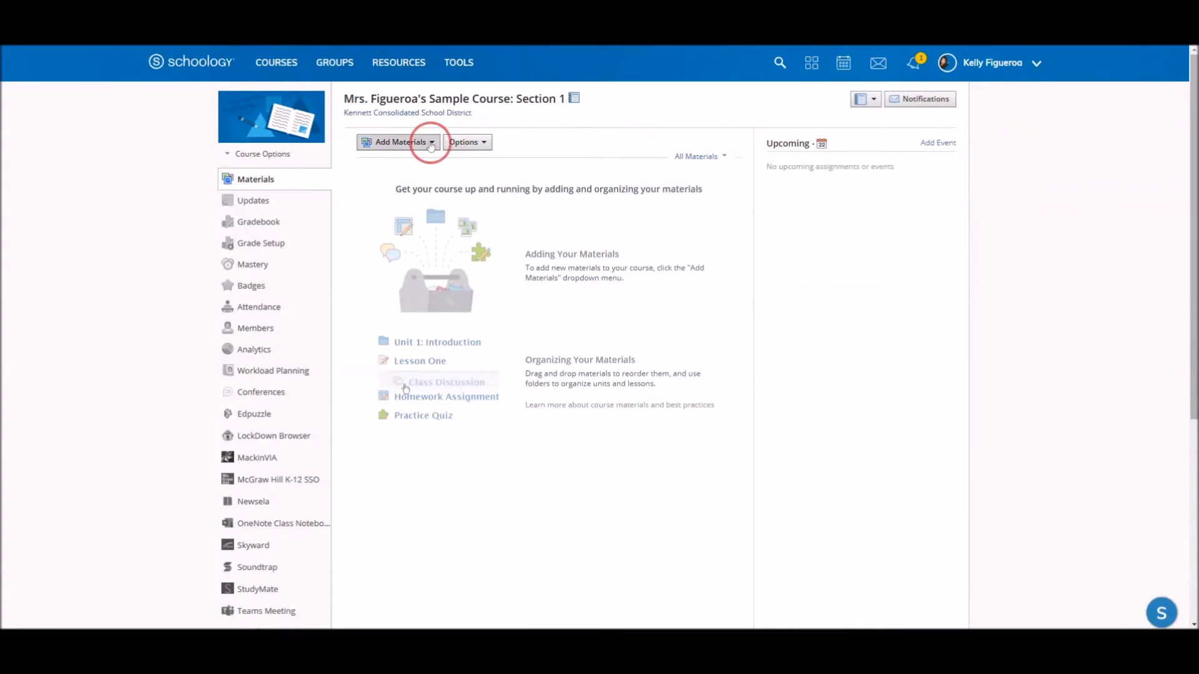
scroll(436, 255, down, 2)
scroll(436, 255, up, 2)
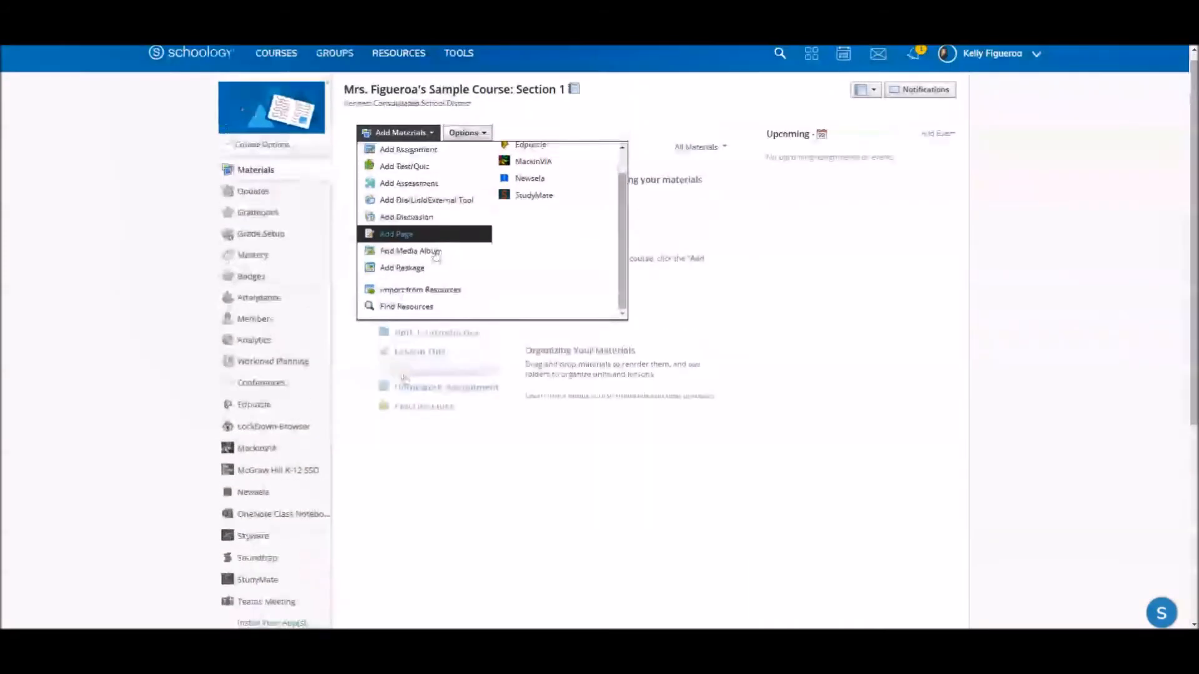
click(421, 301)
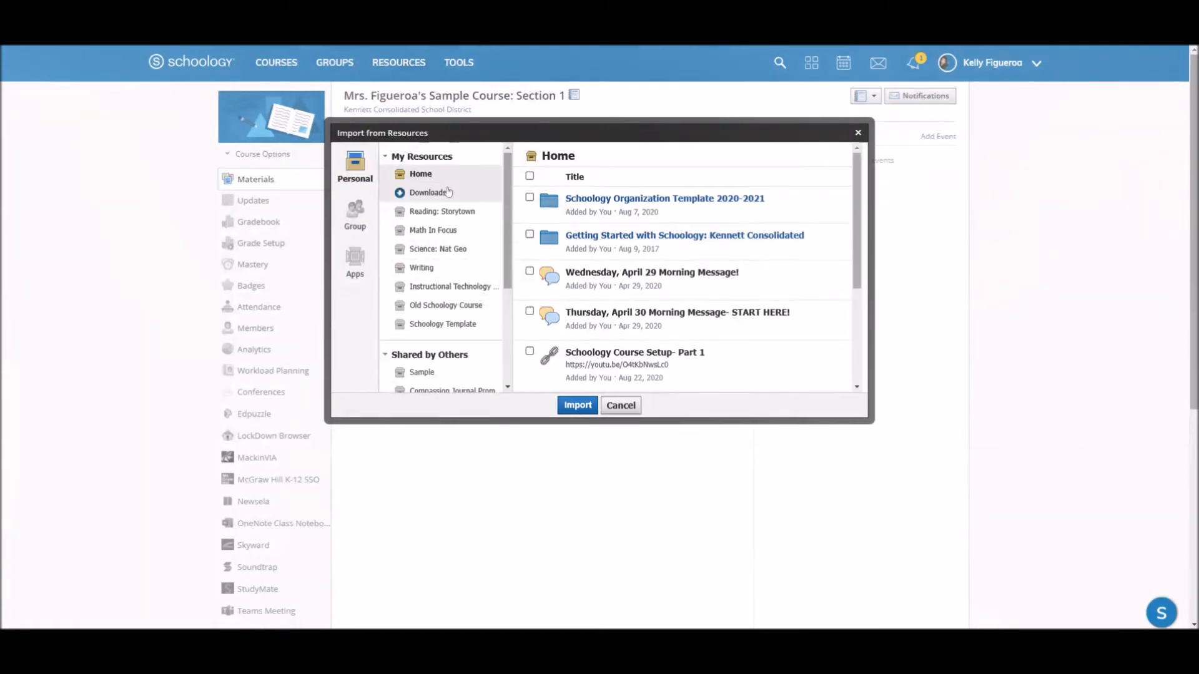
- Import all items of the Schoology Template collection into the sample course
click(425, 327)
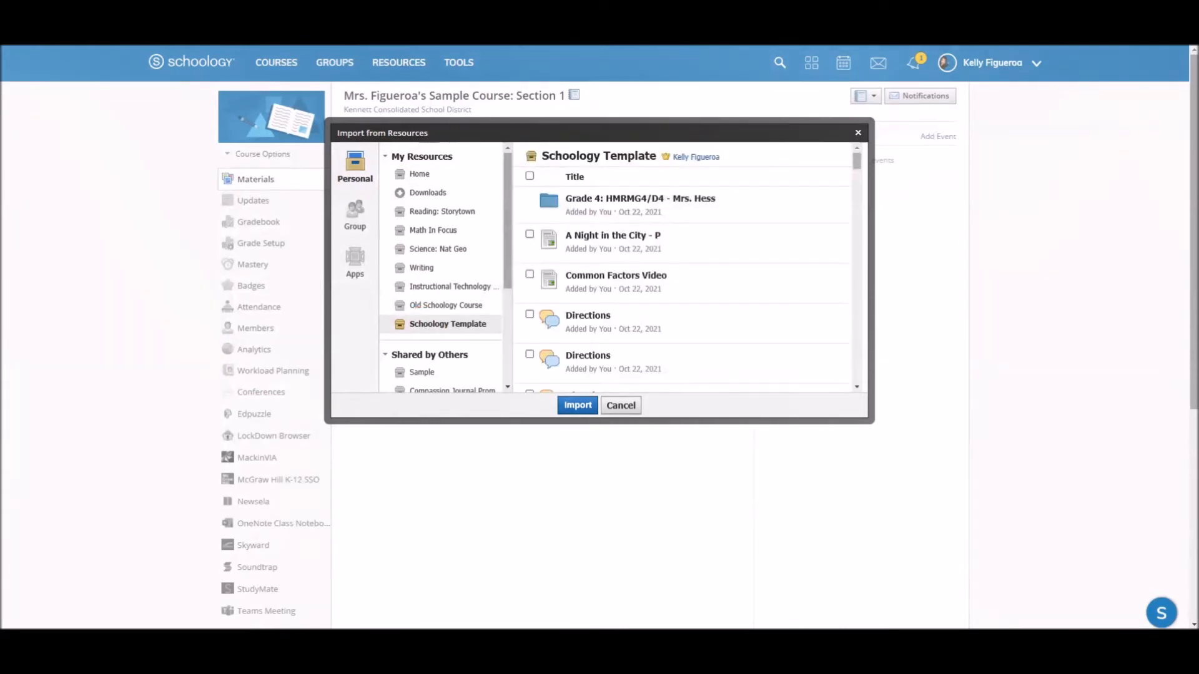
click(530, 178)
click(575, 407)
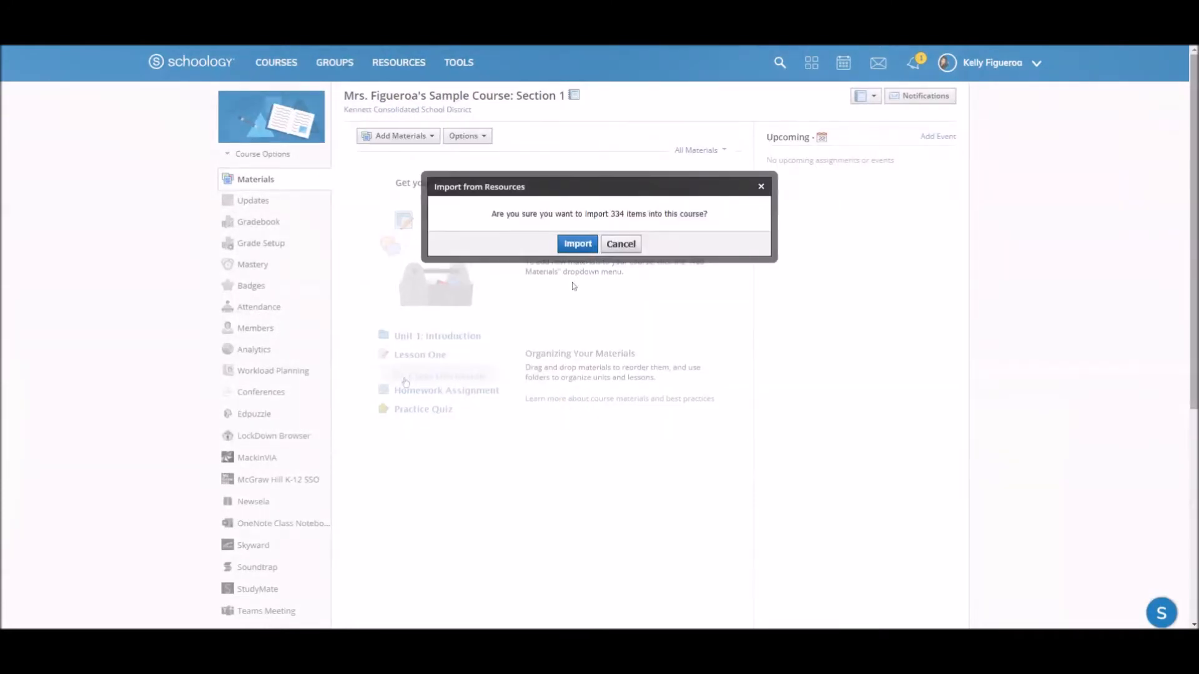
click(578, 244)
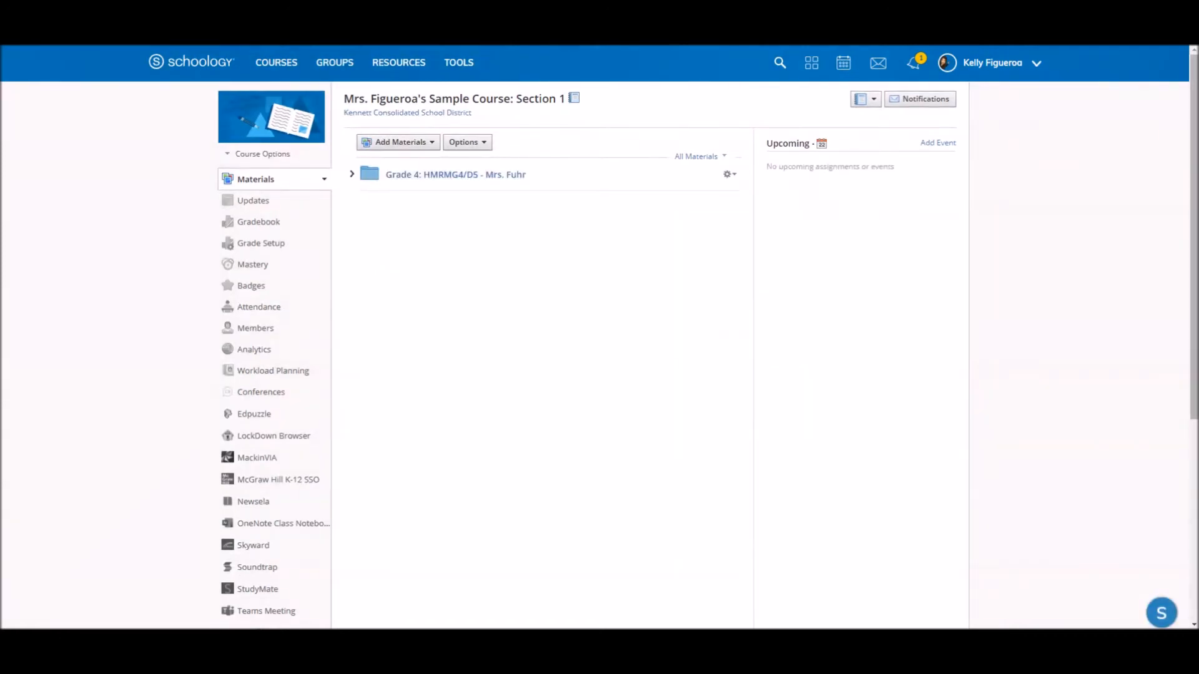
- Expand the imported Grade 4: HMRMG4/D5 folder and open the Camper Homepage page from Behind the Scenes
click(352, 174)
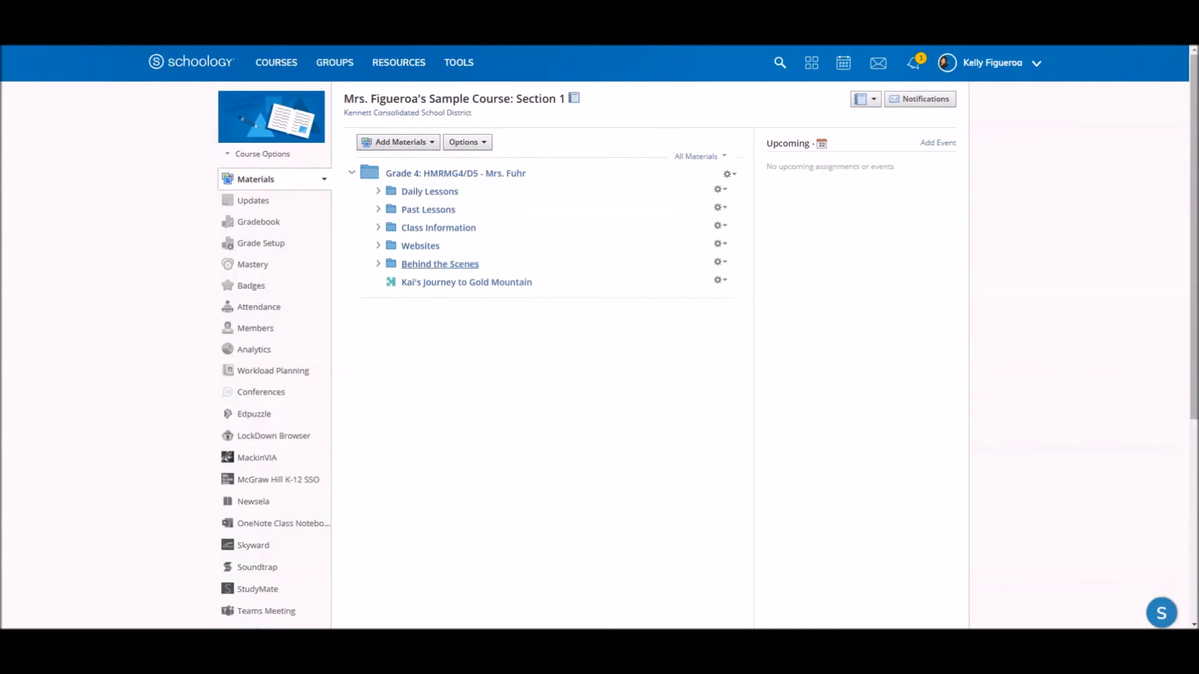
click(431, 265)
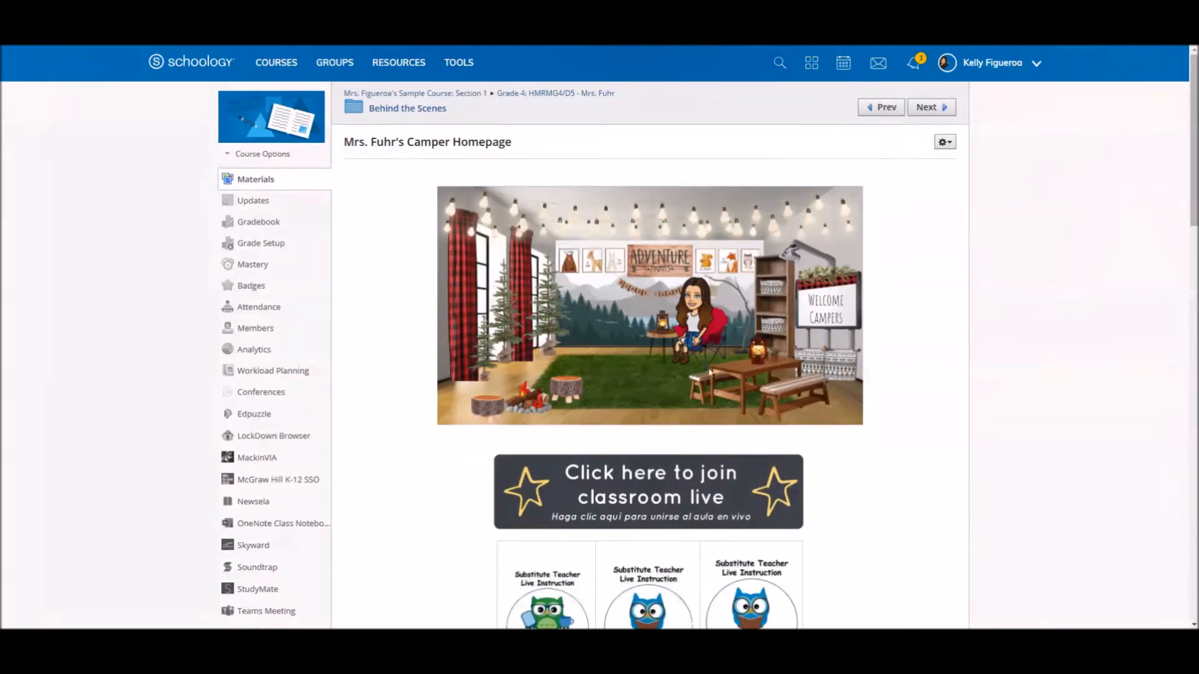
scroll(689, 426, down, 3)
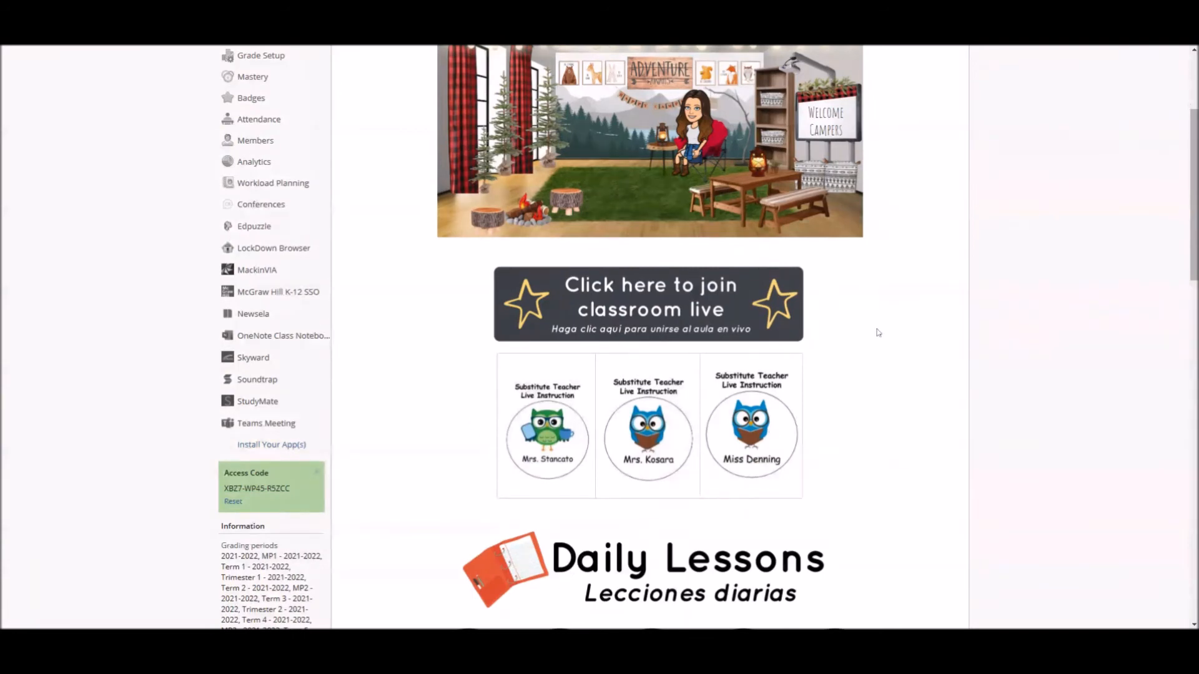
scroll(865, 360, up, 3)
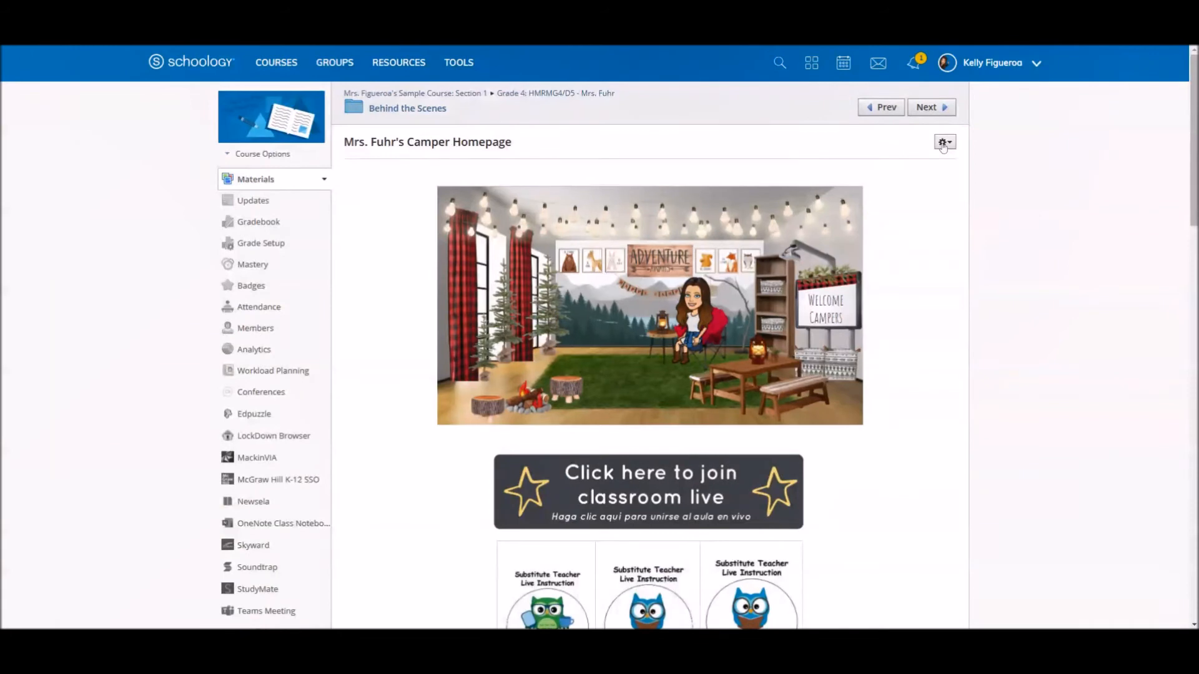
- Examine the Camper Homepage from its banner and live classroom button down to the daily lesson and specials links
click(944, 141)
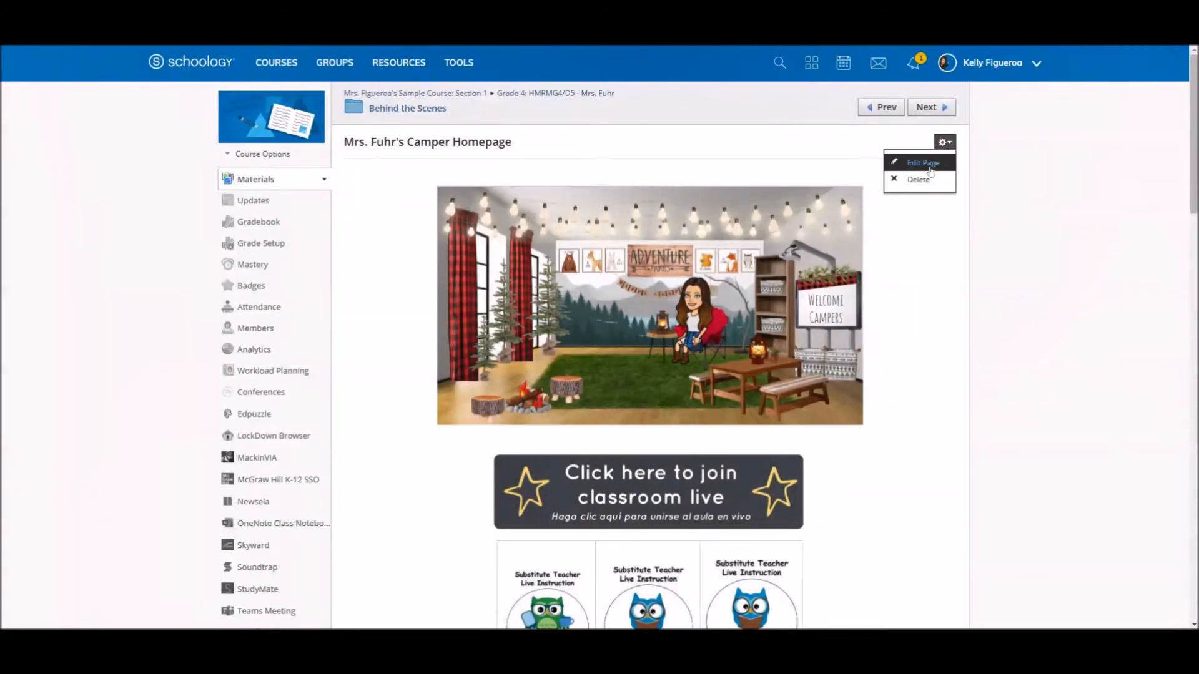
click(908, 285)
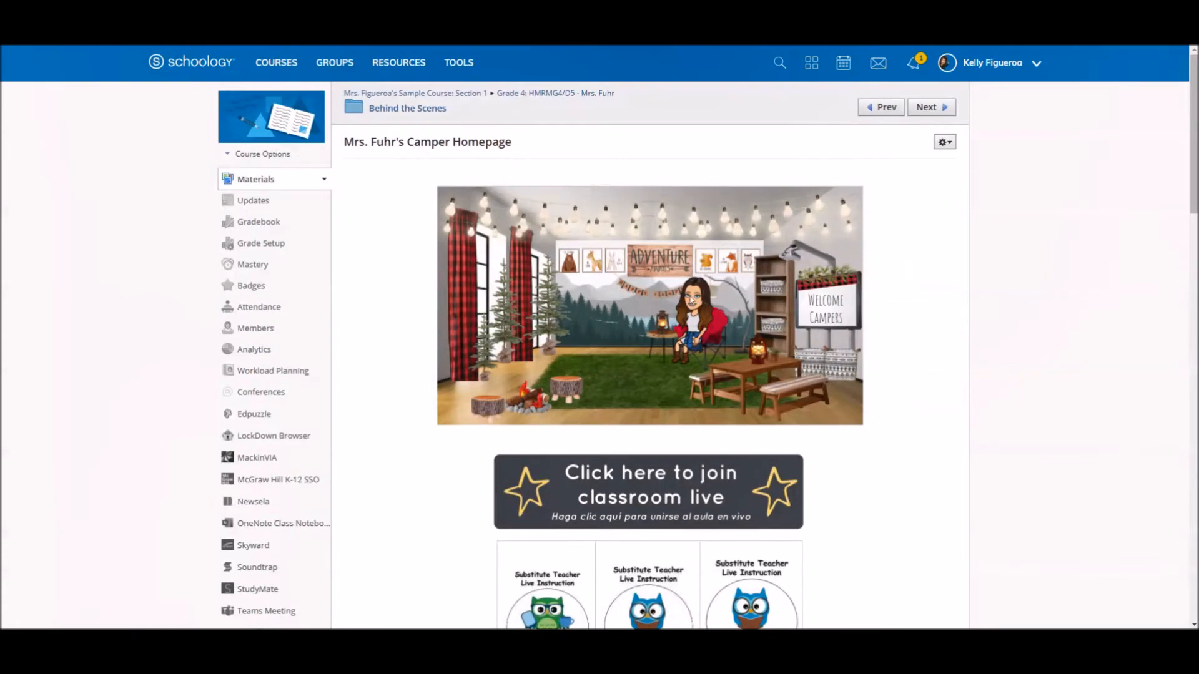
scroll(690, 301, down, 2)
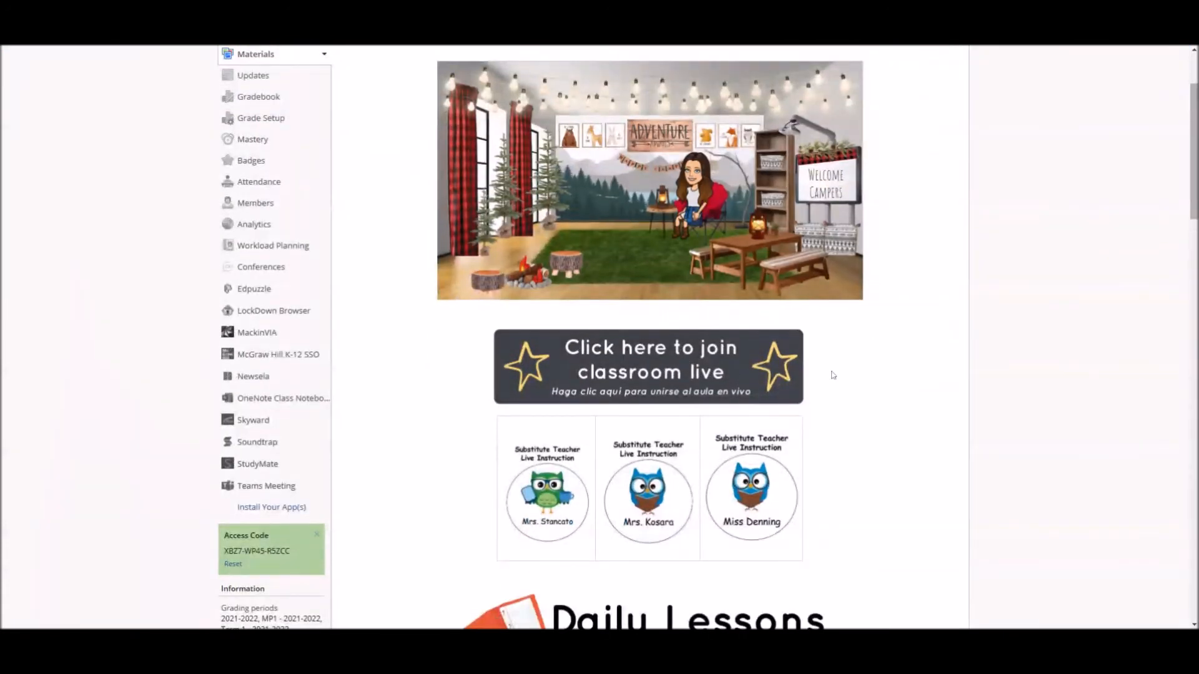
scroll(832, 375, down, 2)
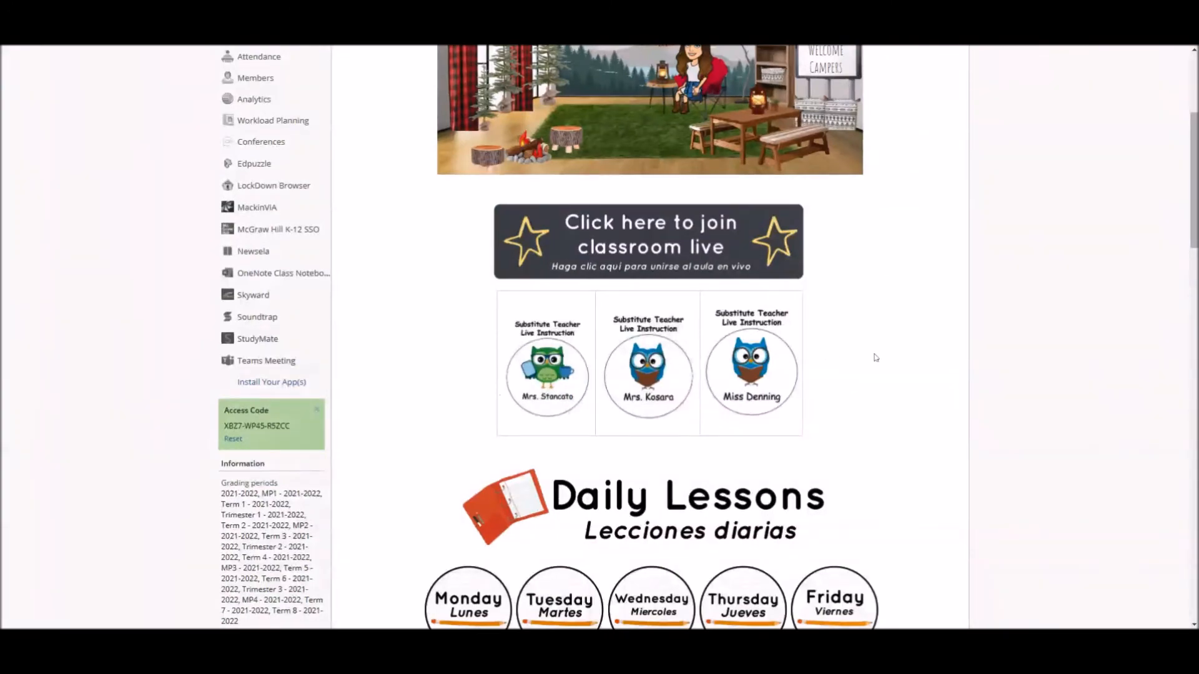
scroll(876, 357, down, 7)
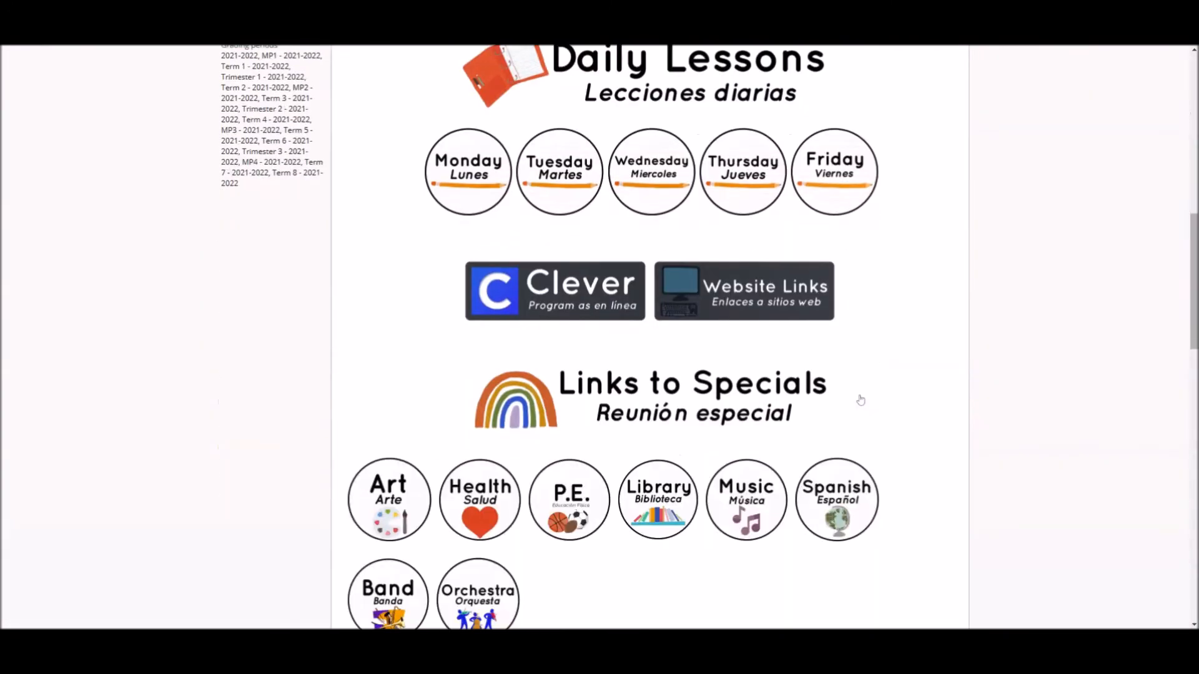
scroll(881, 389, down, 3)
scroll(881, 391, up, 9)
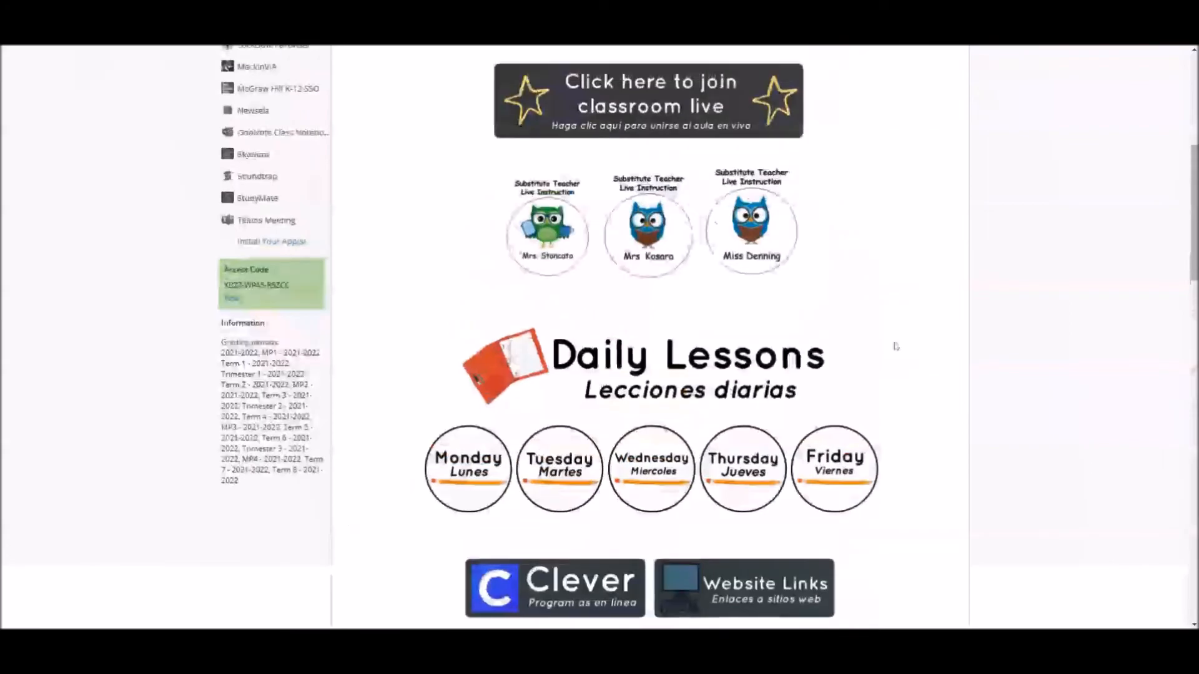
scroll(896, 347, up, 1)
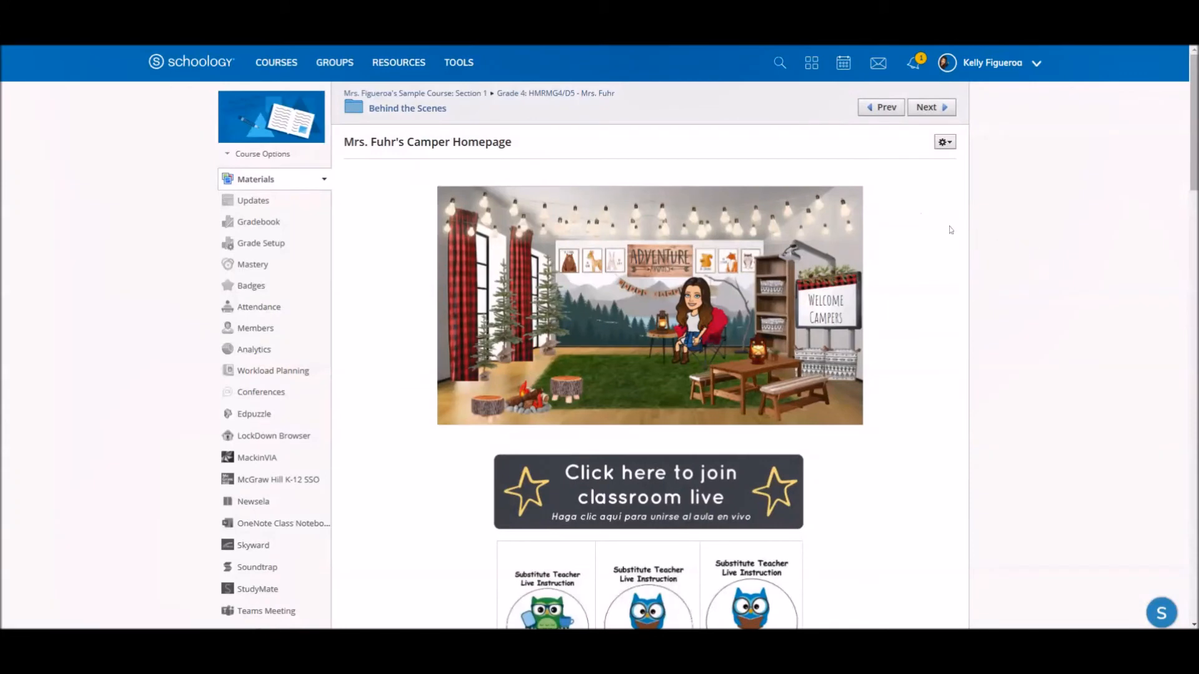
- Open the Camper Homepage for editing and bring up its "Click here to join classroom live" image
click(945, 143)
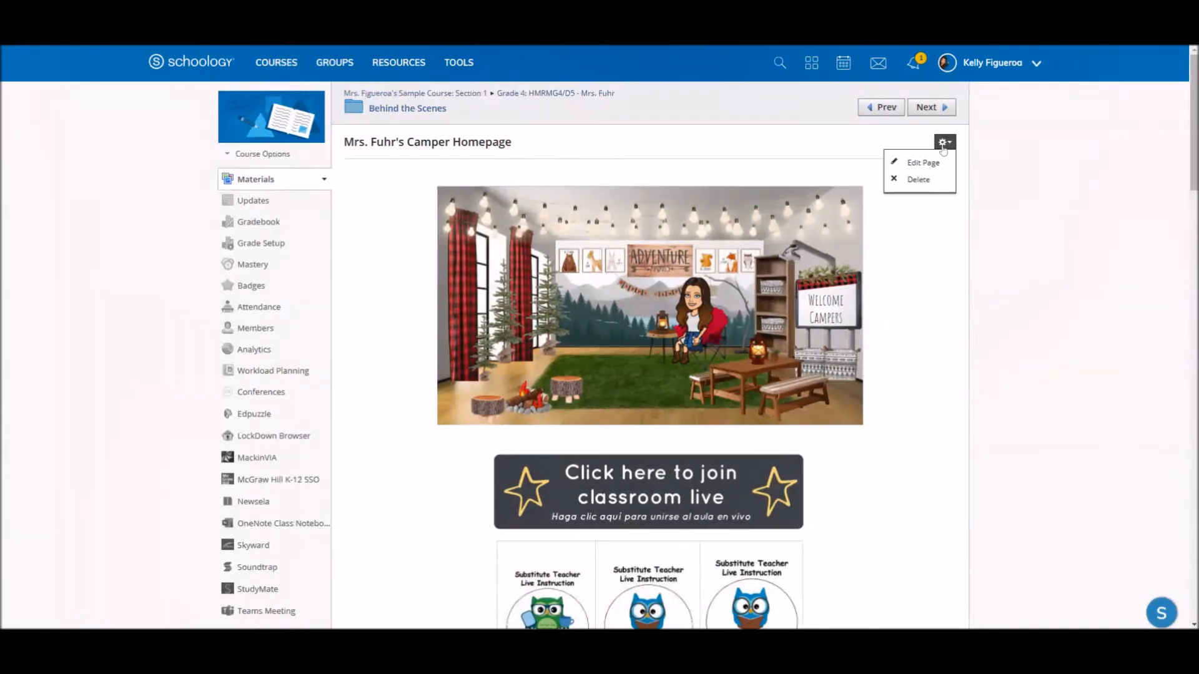
click(928, 164)
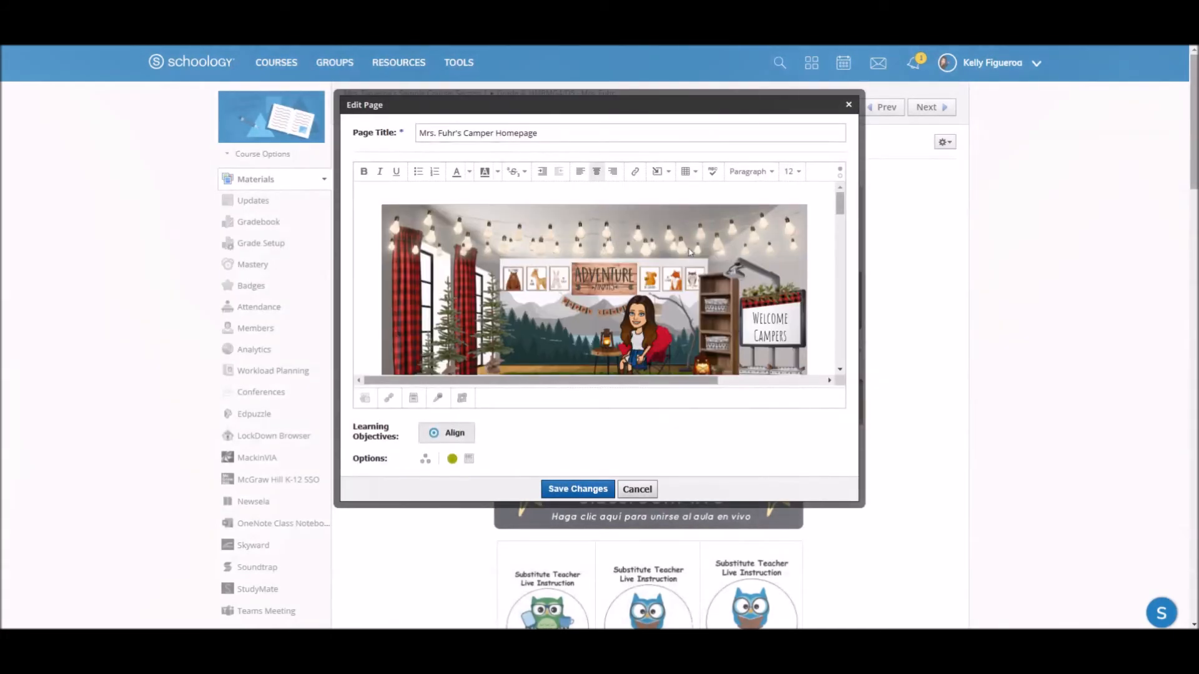
scroll(687, 280, down, 2)
scroll(686, 280, down, 3)
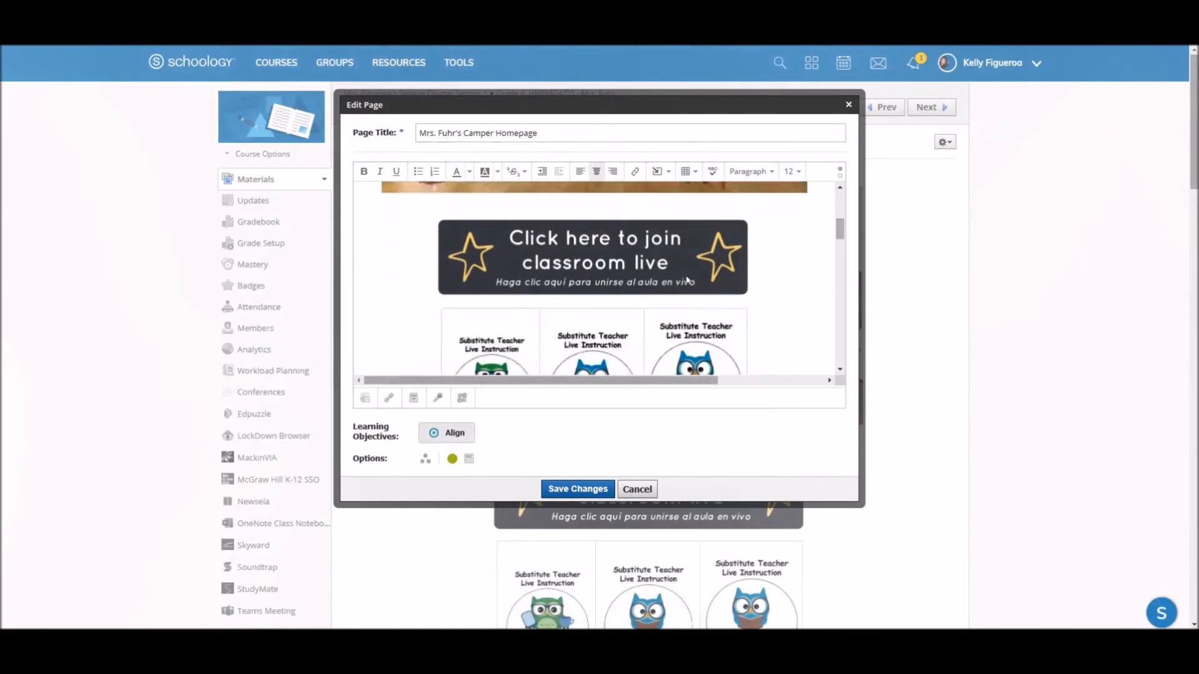
- Try to insert a link on the "Click here to join classroom live" image
click(610, 252)
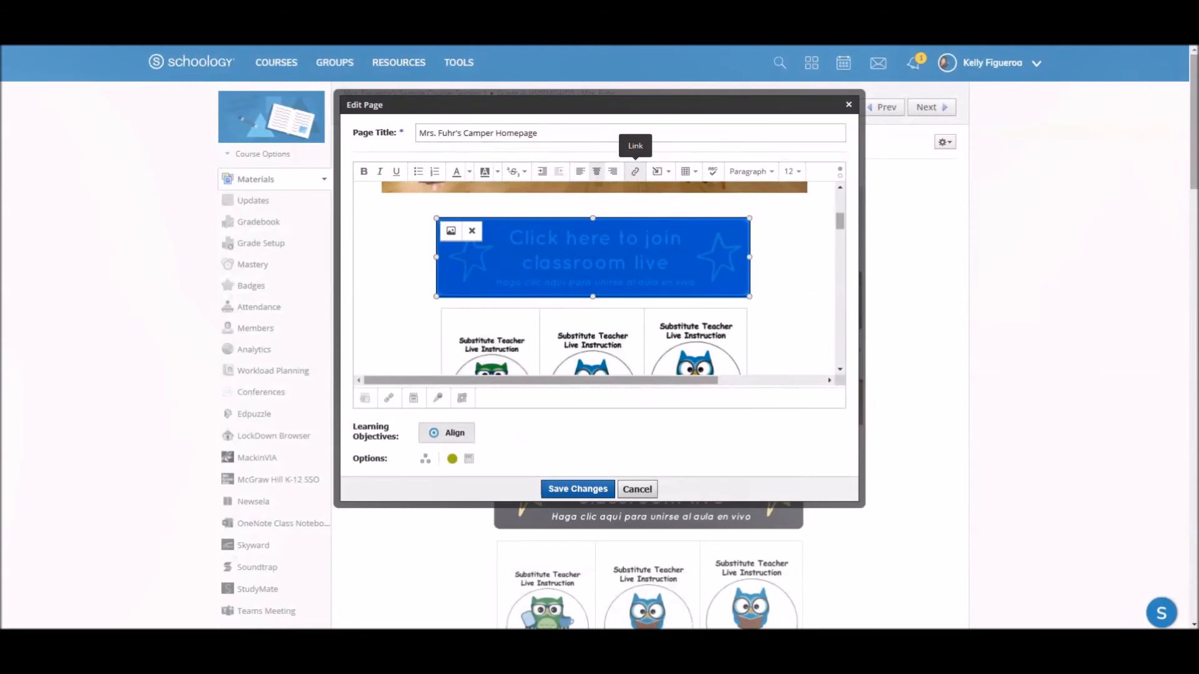
click(635, 171)
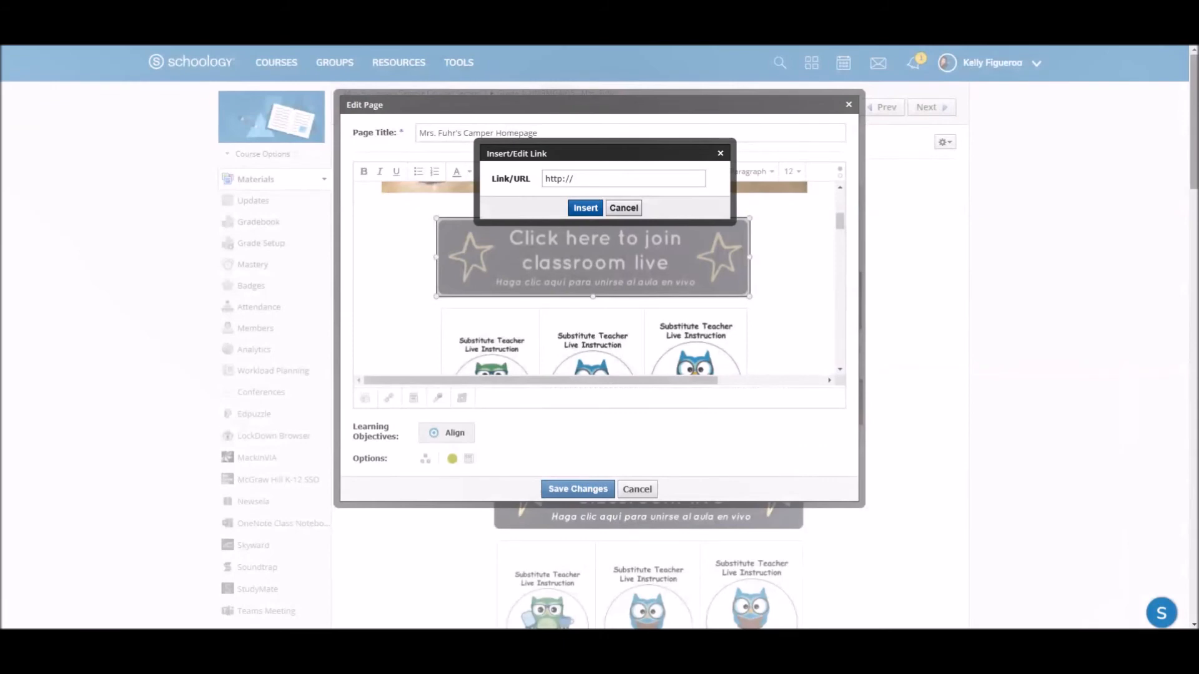
click(595, 209)
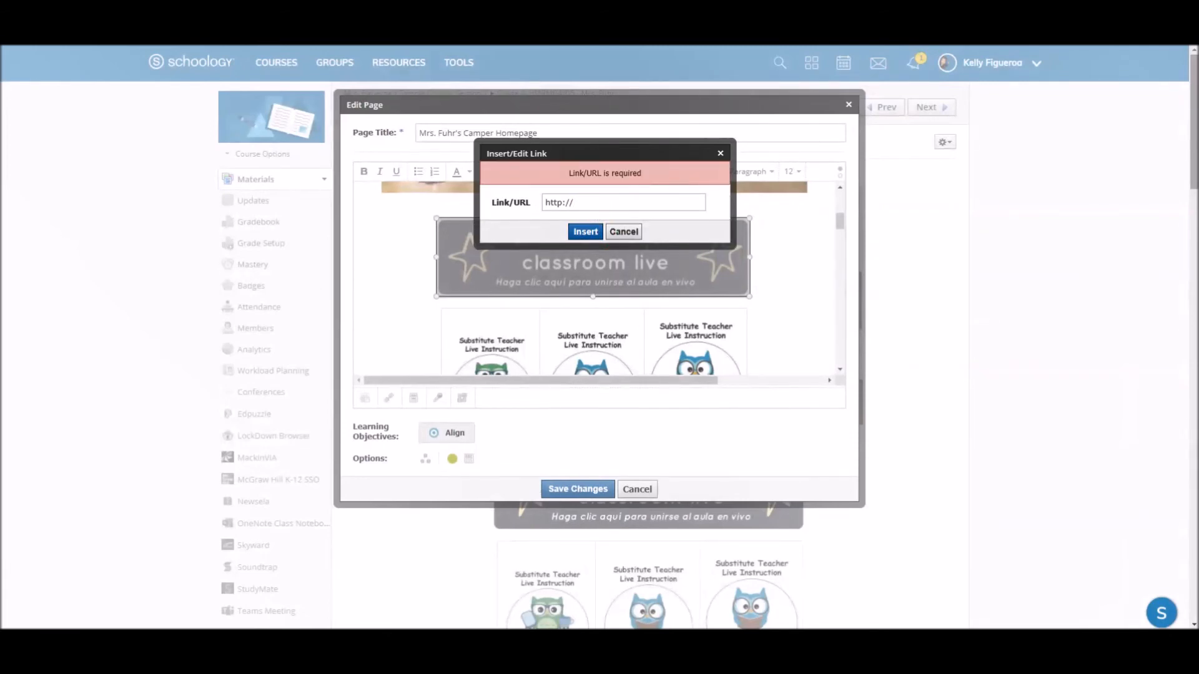
click(625, 233)
- Delete the table of Substitute Teacher Live Instruction owl images between the classroom live image and Daily Lessons
scroll(700, 312, down, 3)
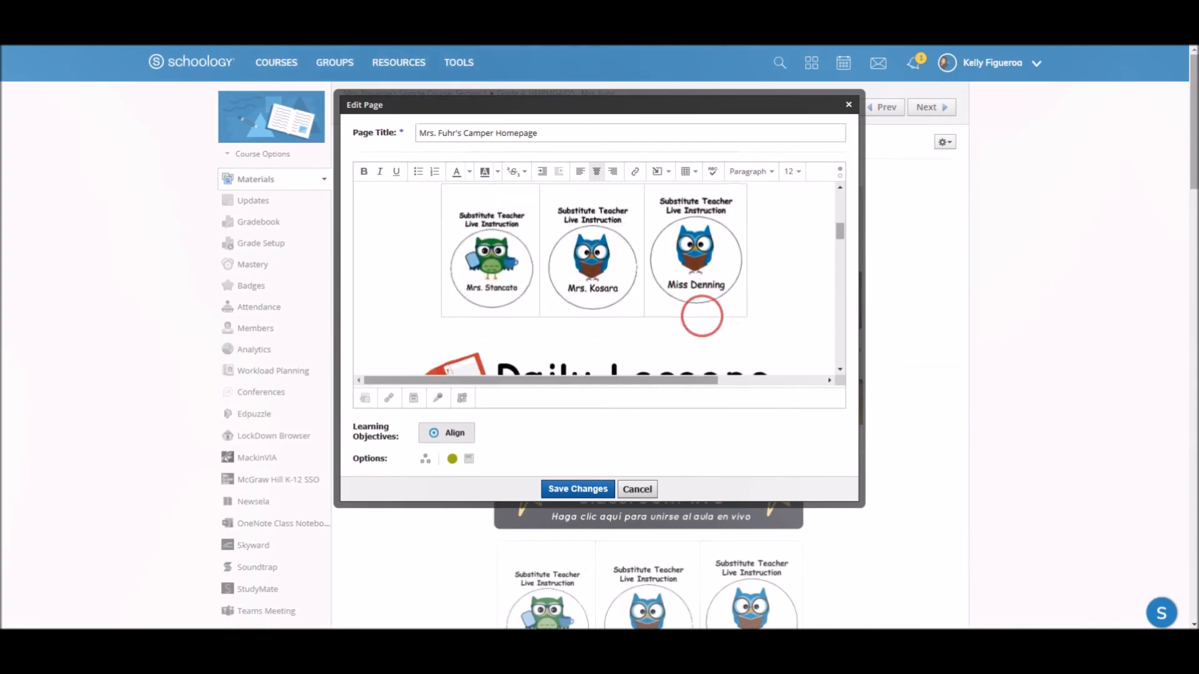
click(709, 262)
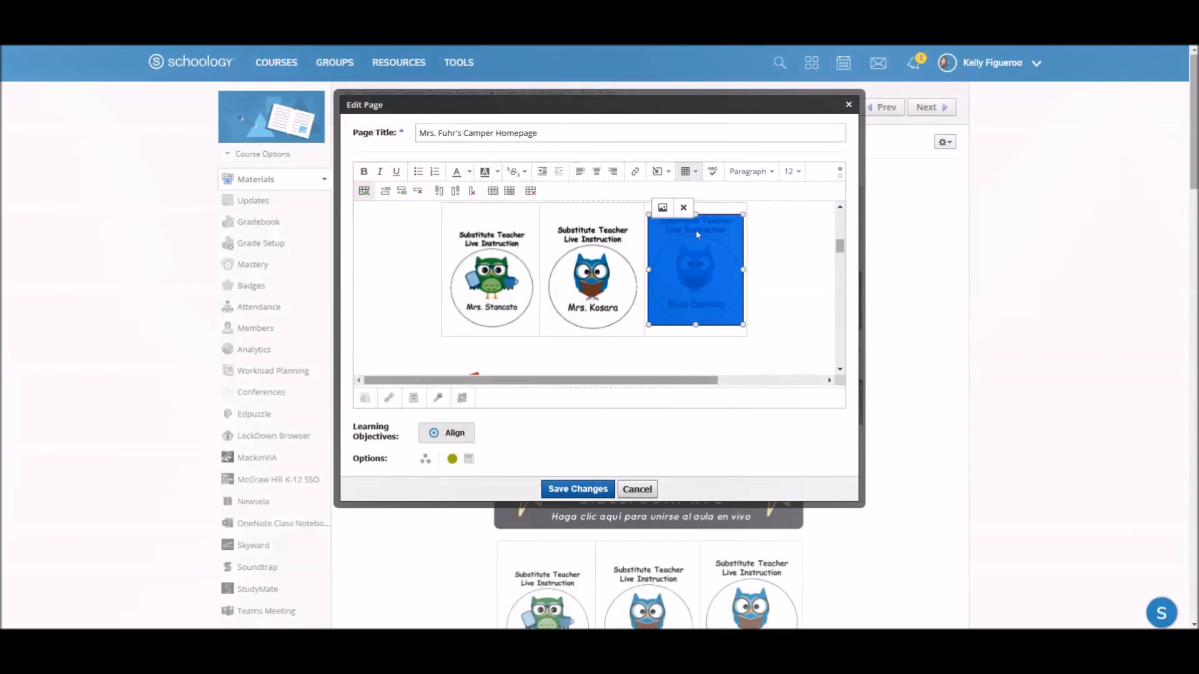
click(685, 210)
click(695, 257)
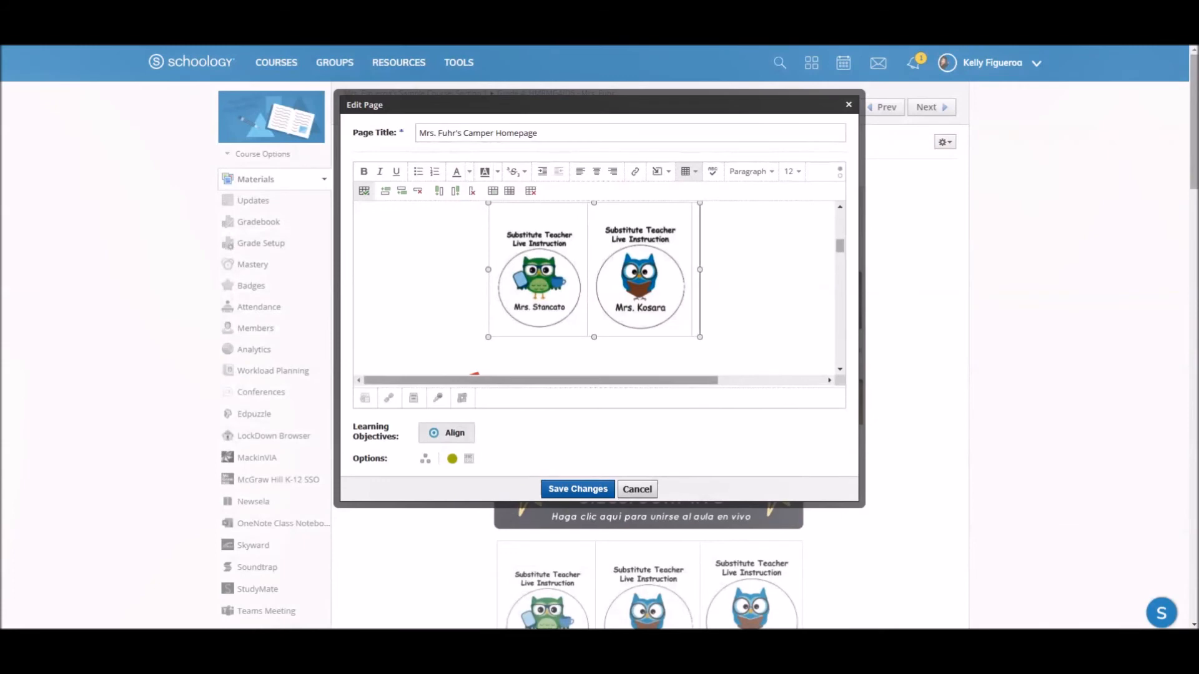
click(696, 250)
click(697, 238)
key(ctrl+a)
click(738, 289)
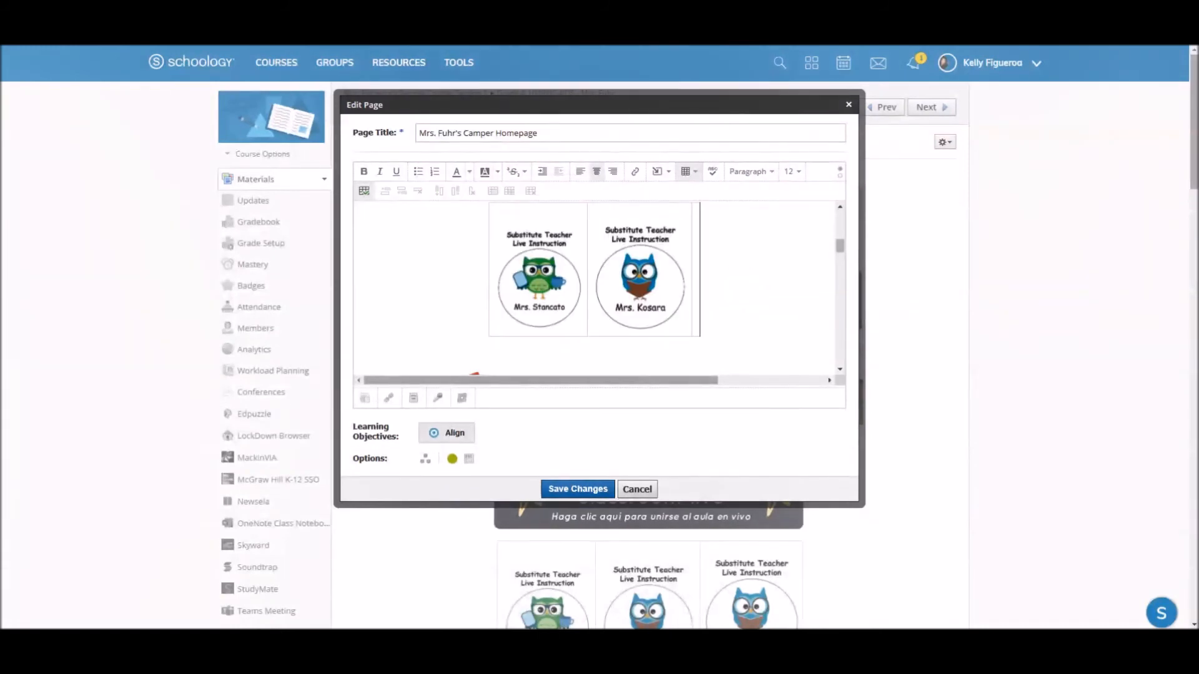
key(BackSpace)
key(BackSpace)
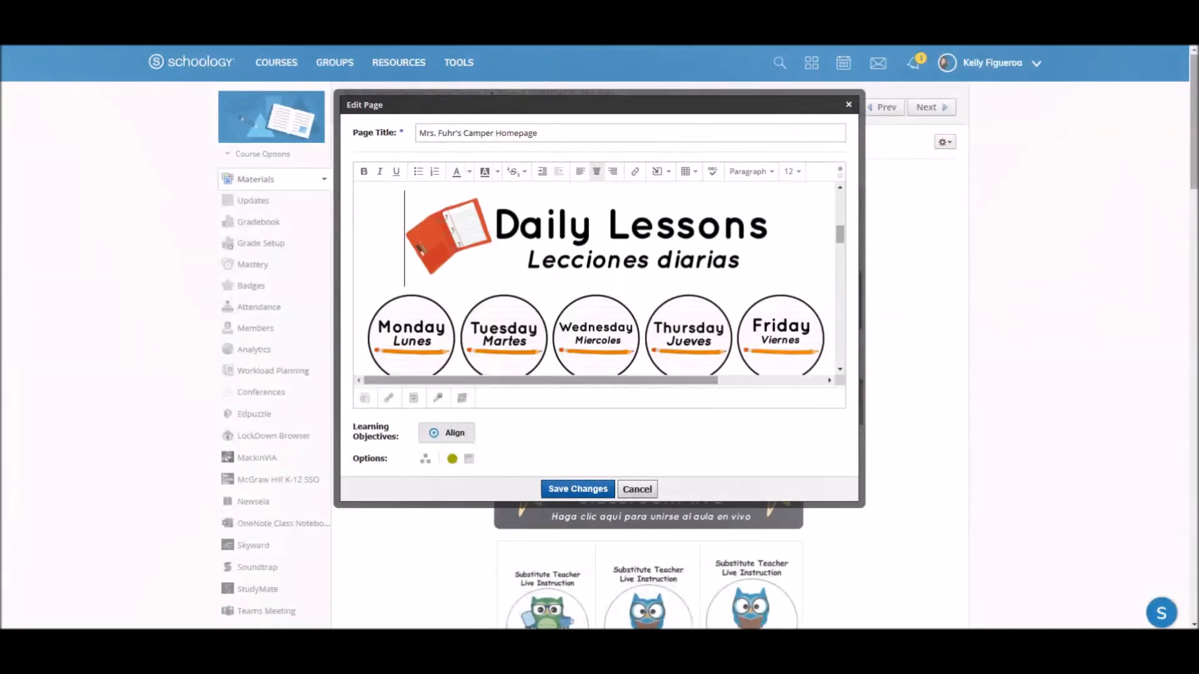
- Review the edited page from the classroom live image to the Clever and Website Links images, and save the changes
scroll(599, 277, up, 2)
scroll(595, 278, up, 1)
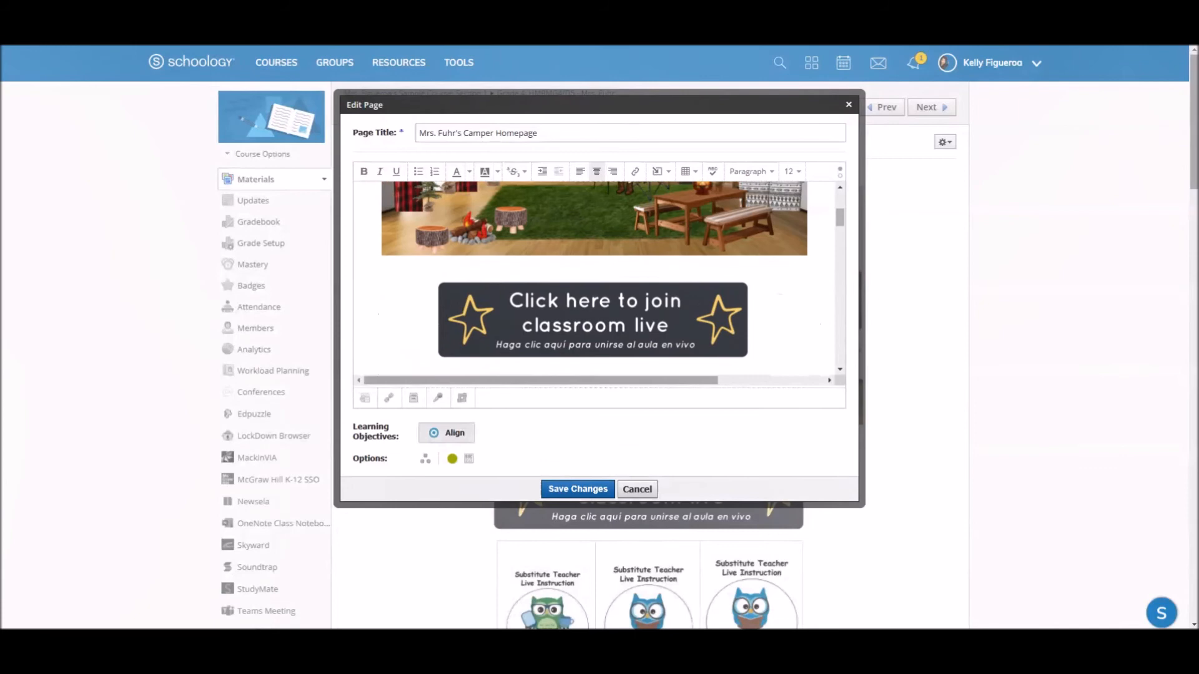
scroll(740, 325, down, 2)
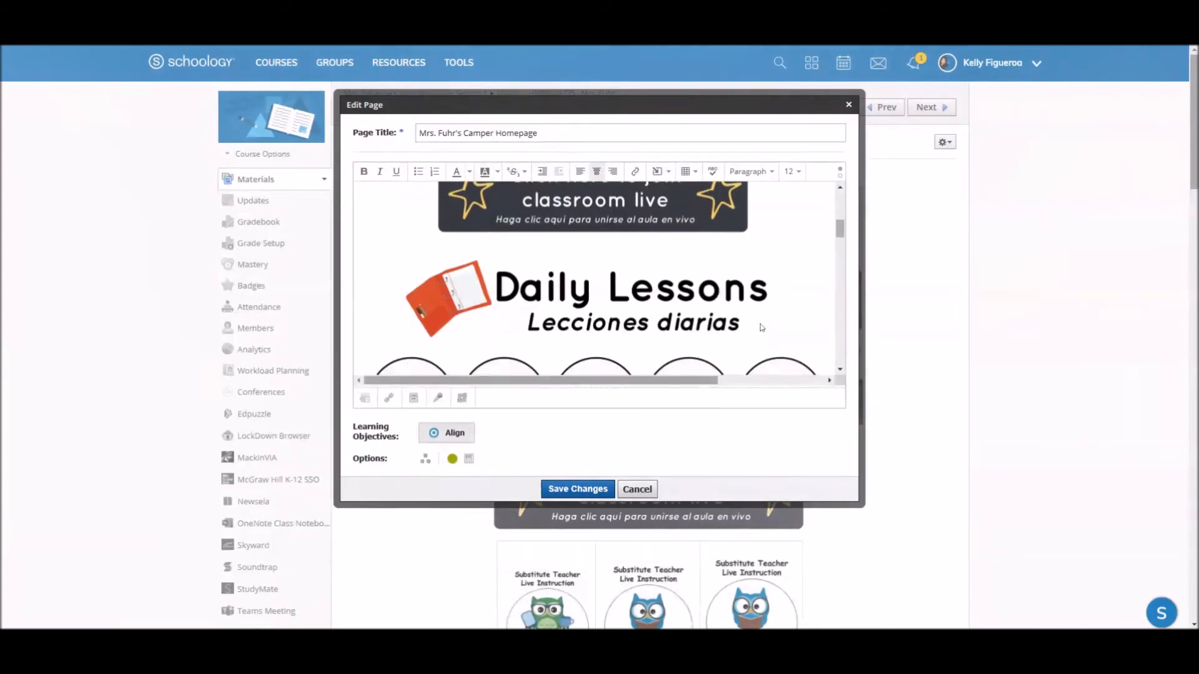
scroll(739, 305, down, 2)
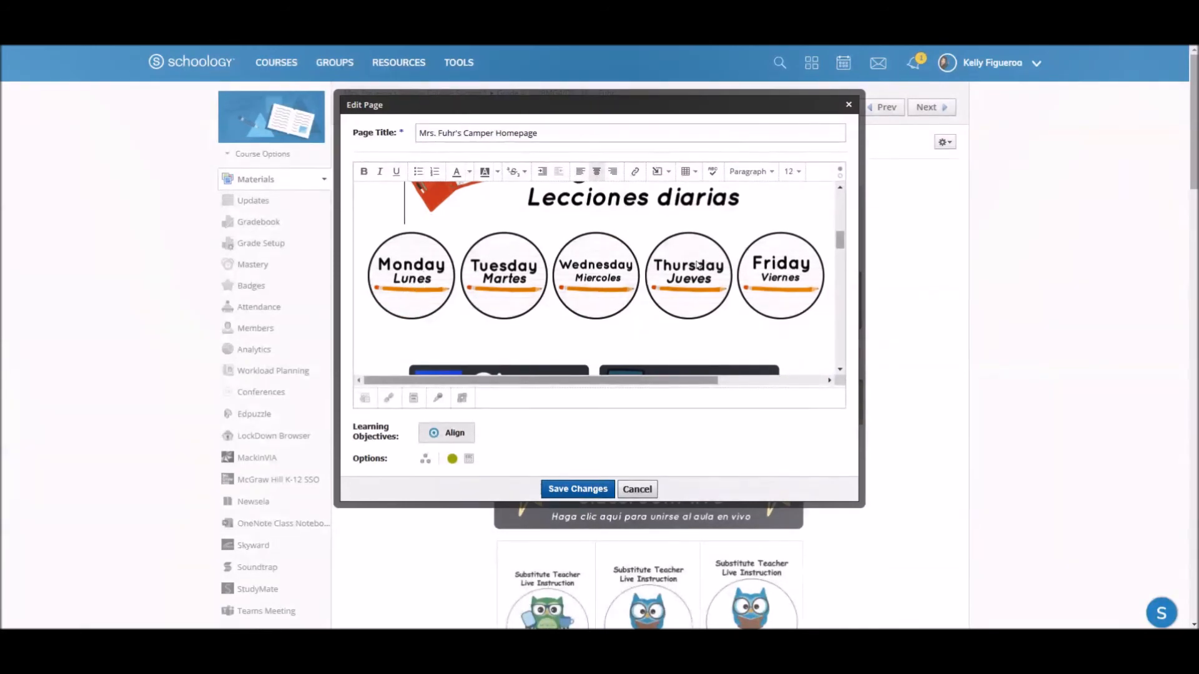
scroll(779, 304, down, 1)
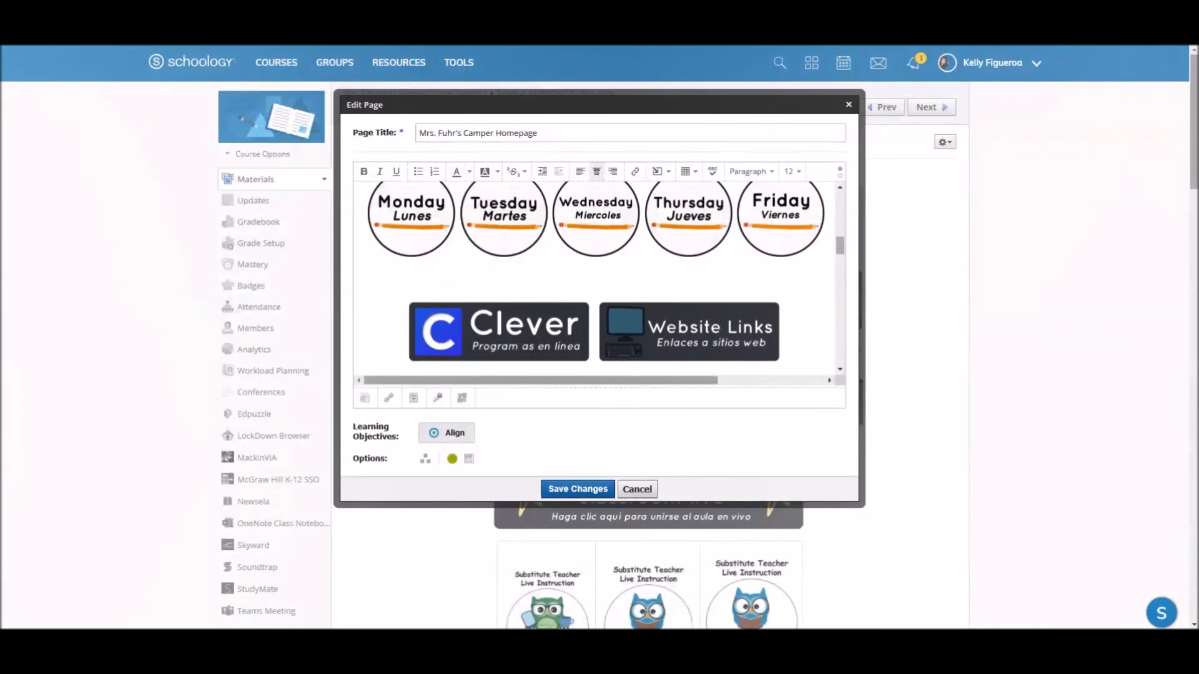
click(577, 488)
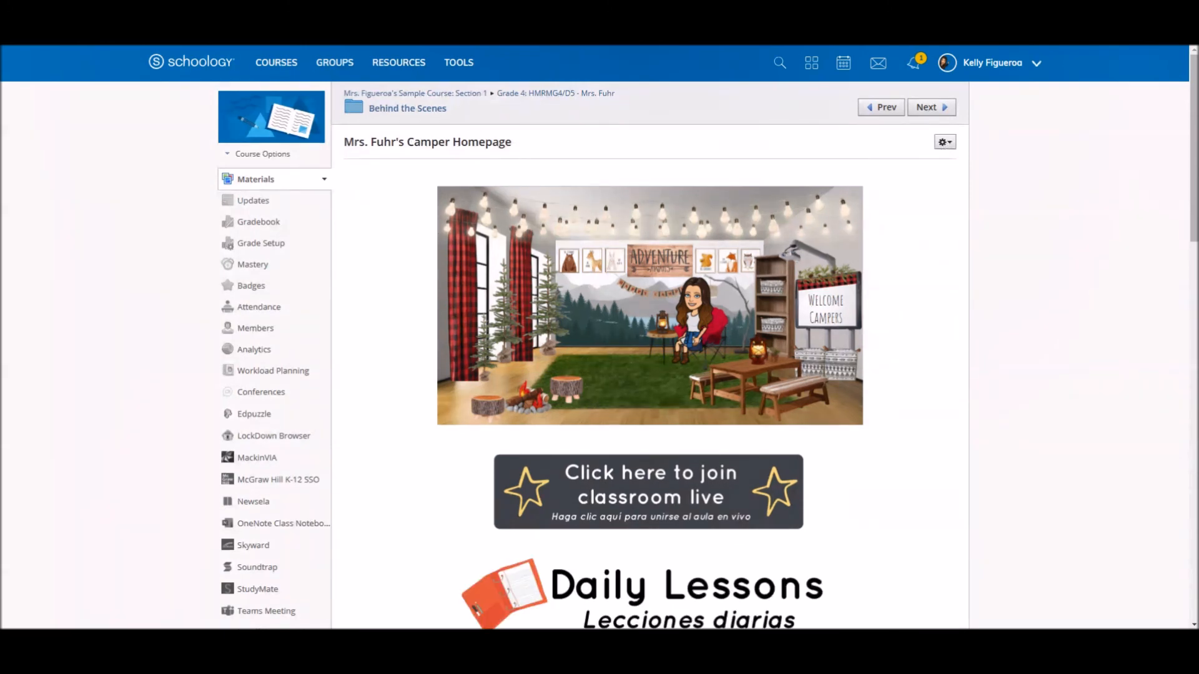
- Open the Camper Homepage for editing, copy all of its content, and save the page
click(944, 142)
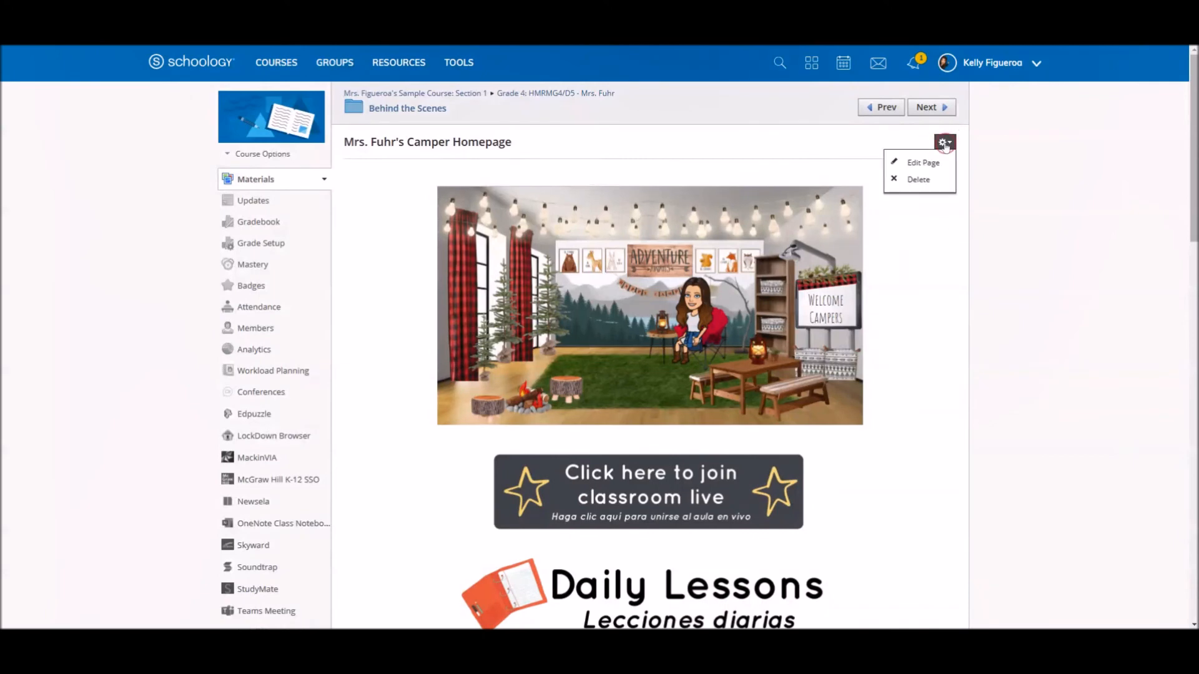
click(929, 166)
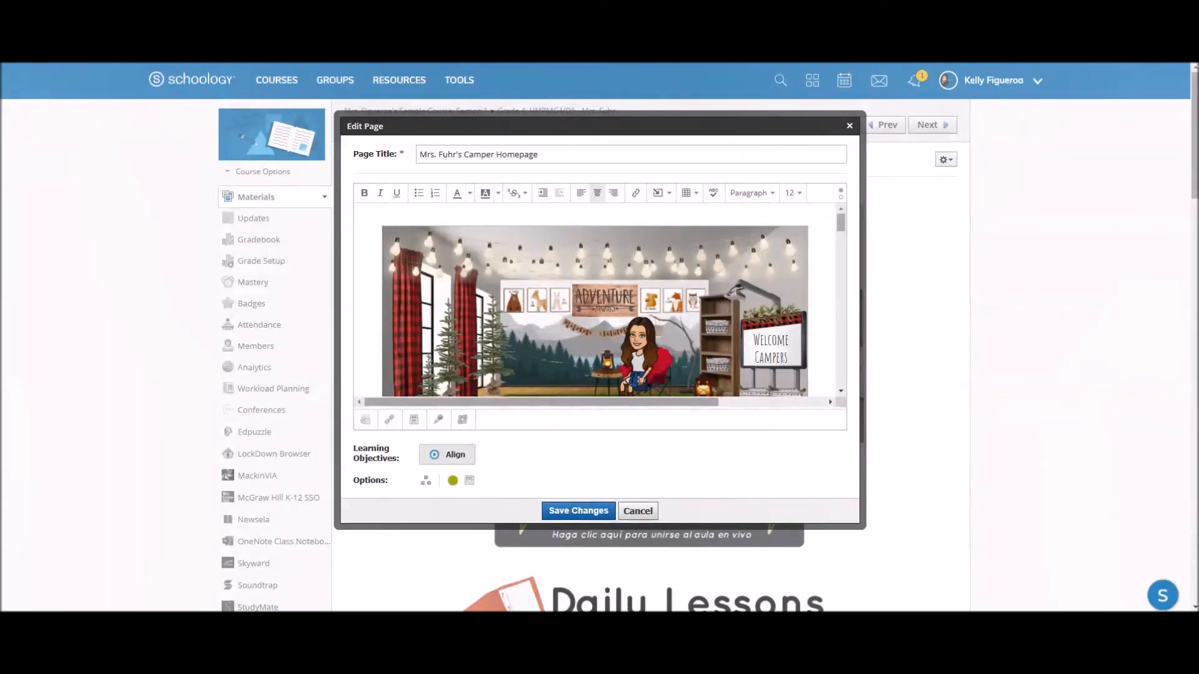
key(ctrl+a)
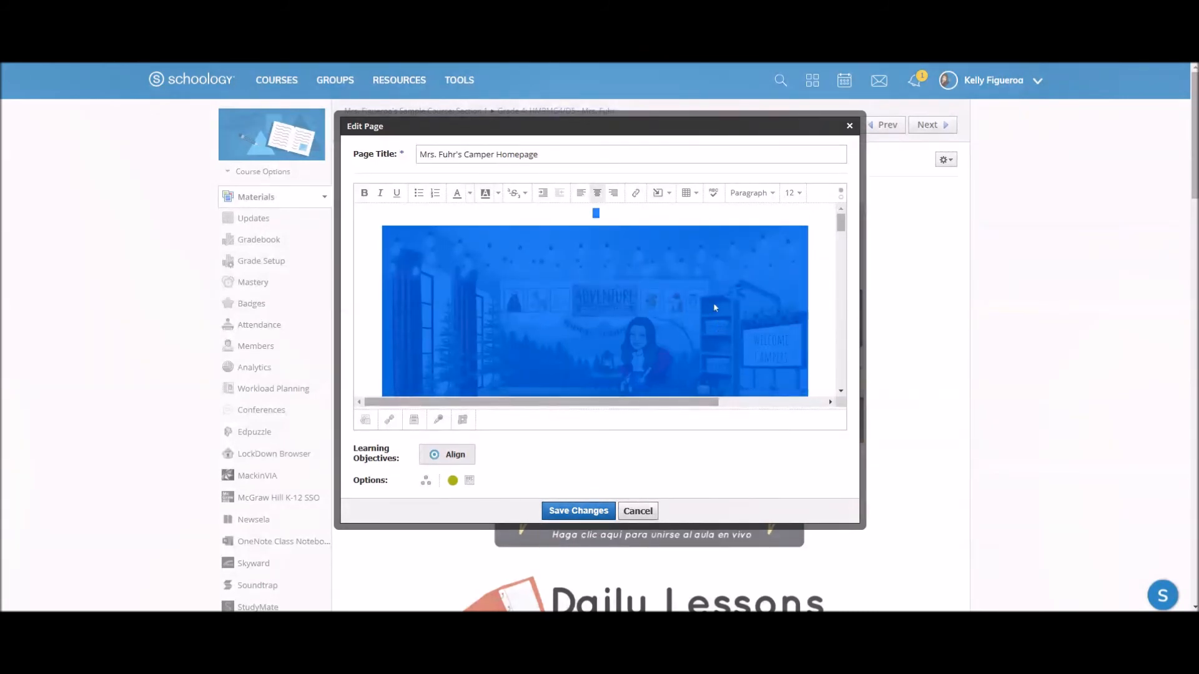
scroll(716, 309, down, 5)
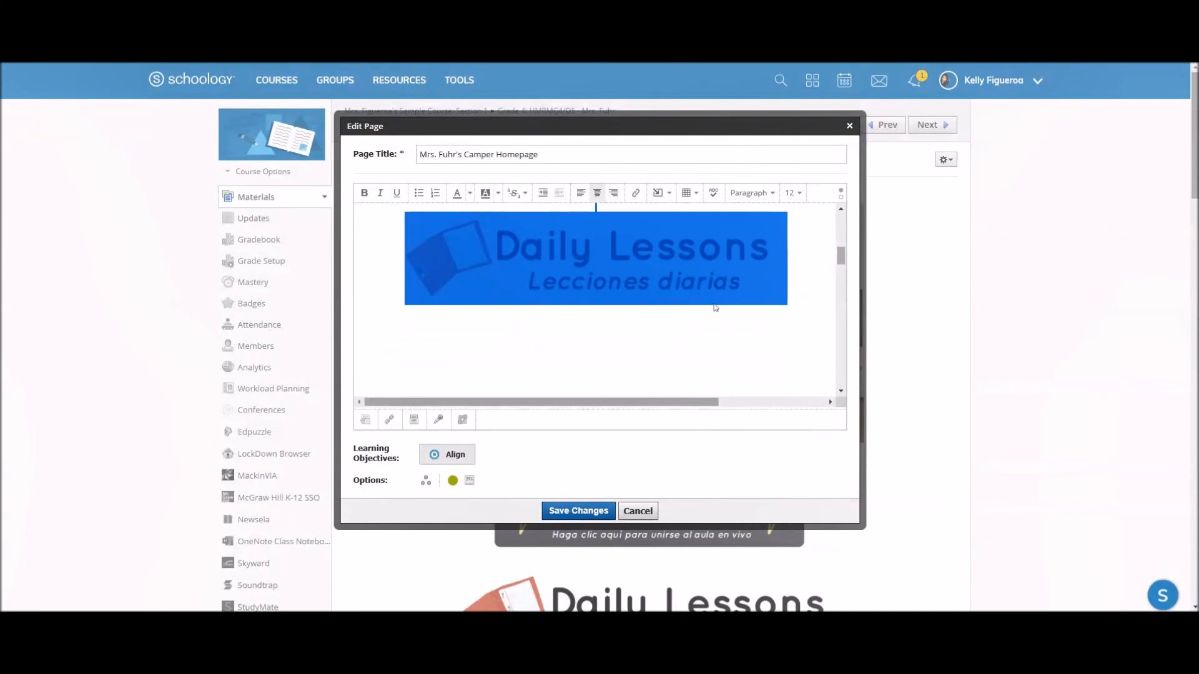
scroll(715, 308, up, 5)
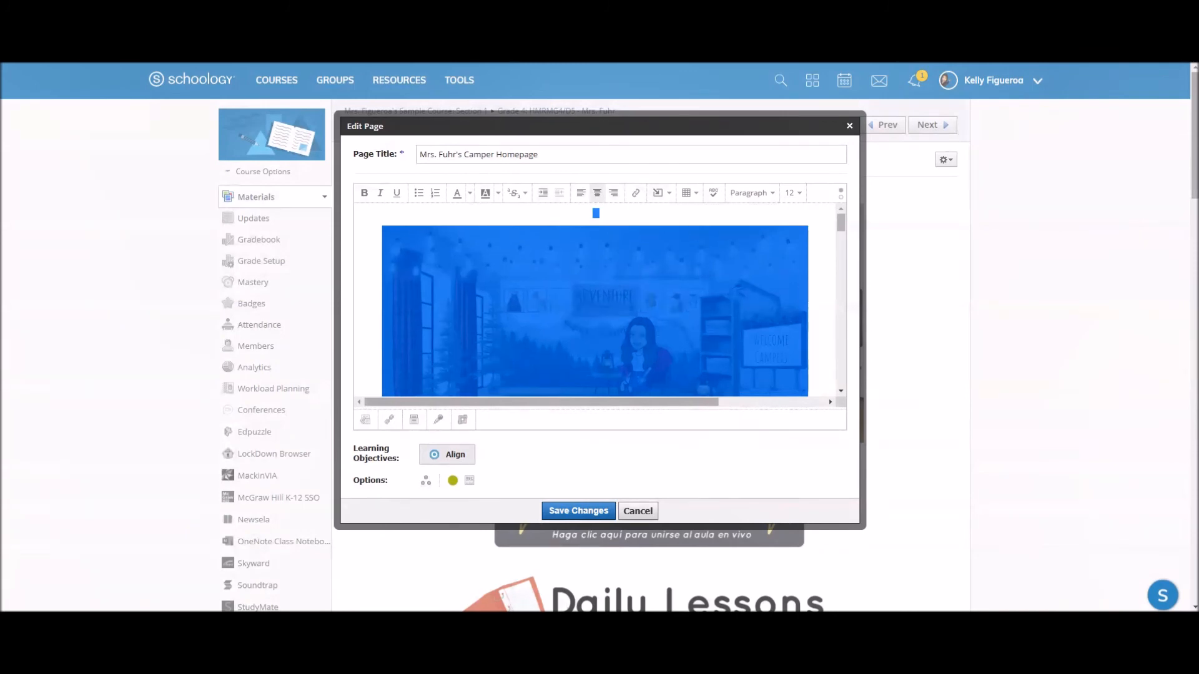
click(590, 511)
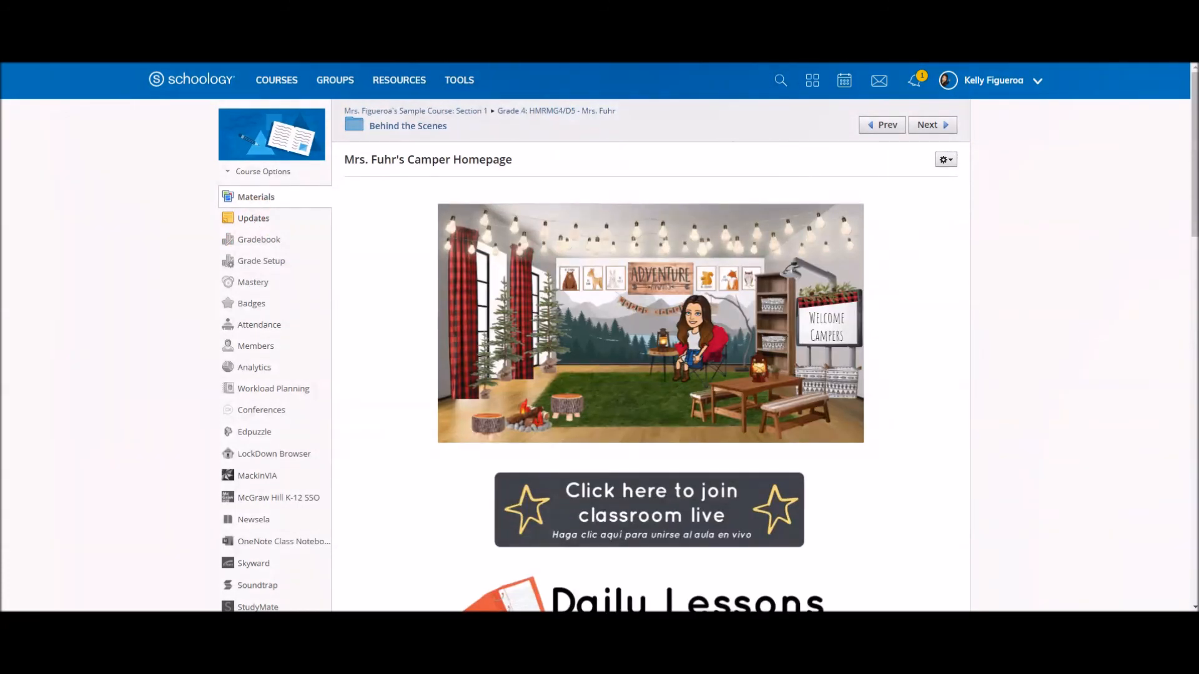
- Paste the copied homepage content into a new course update and enlarge the message box to check it
click(254, 219)
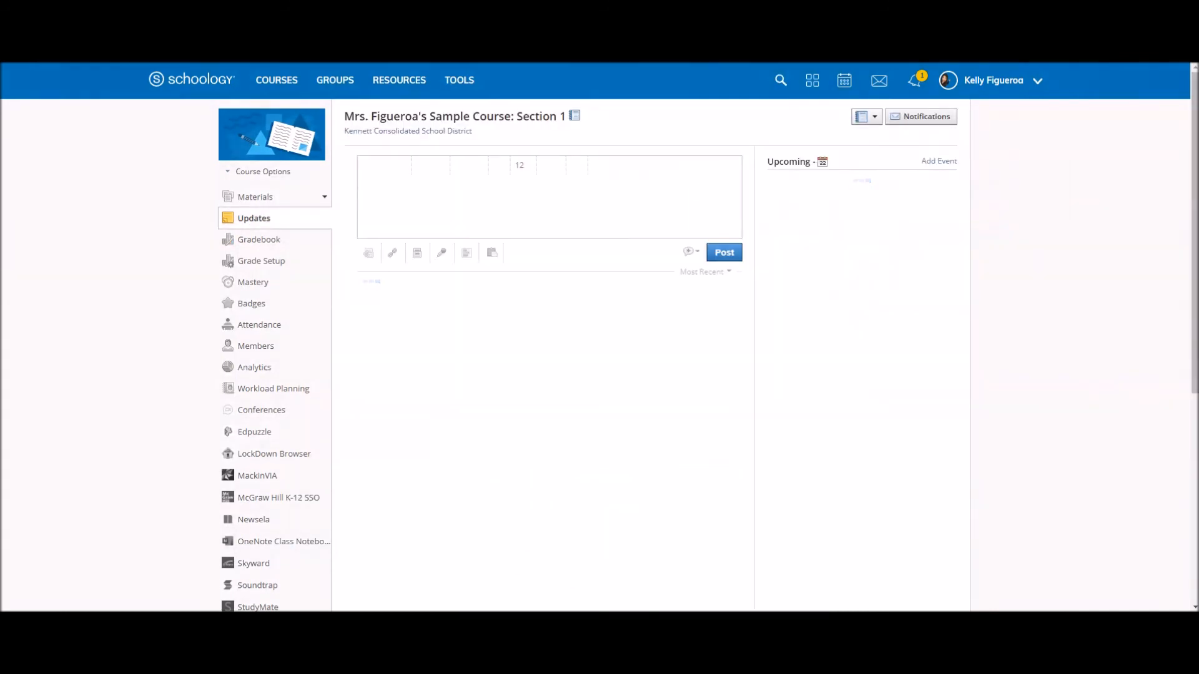
click(439, 213)
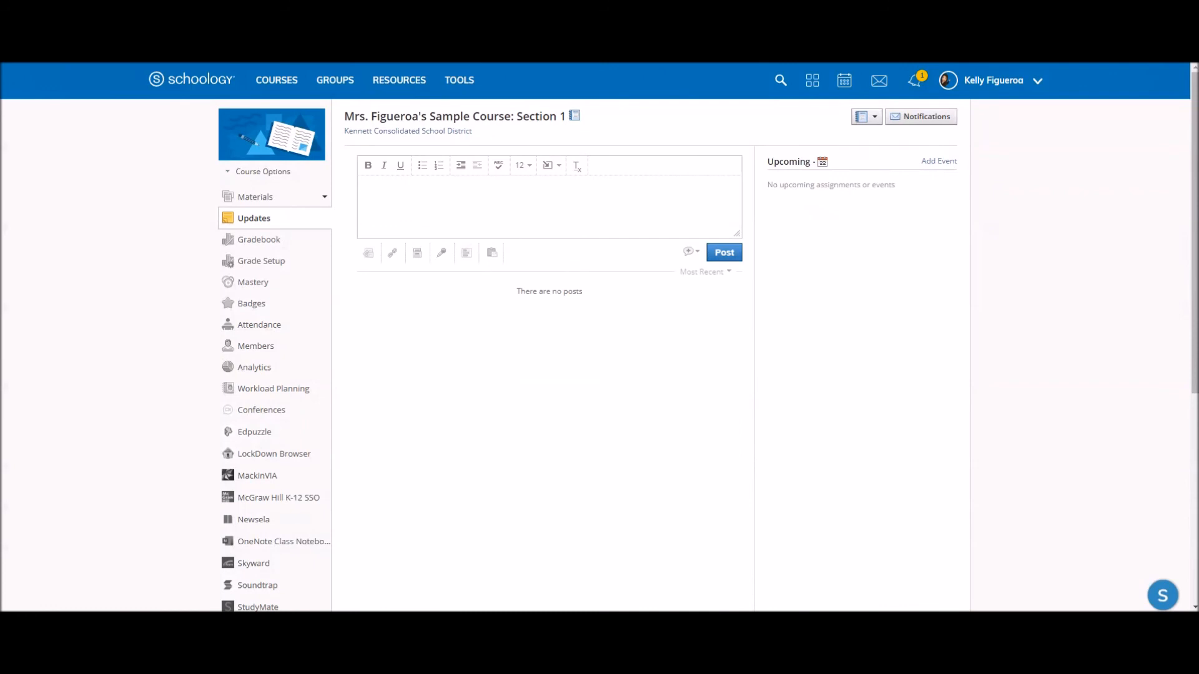
key(ctrl+v)
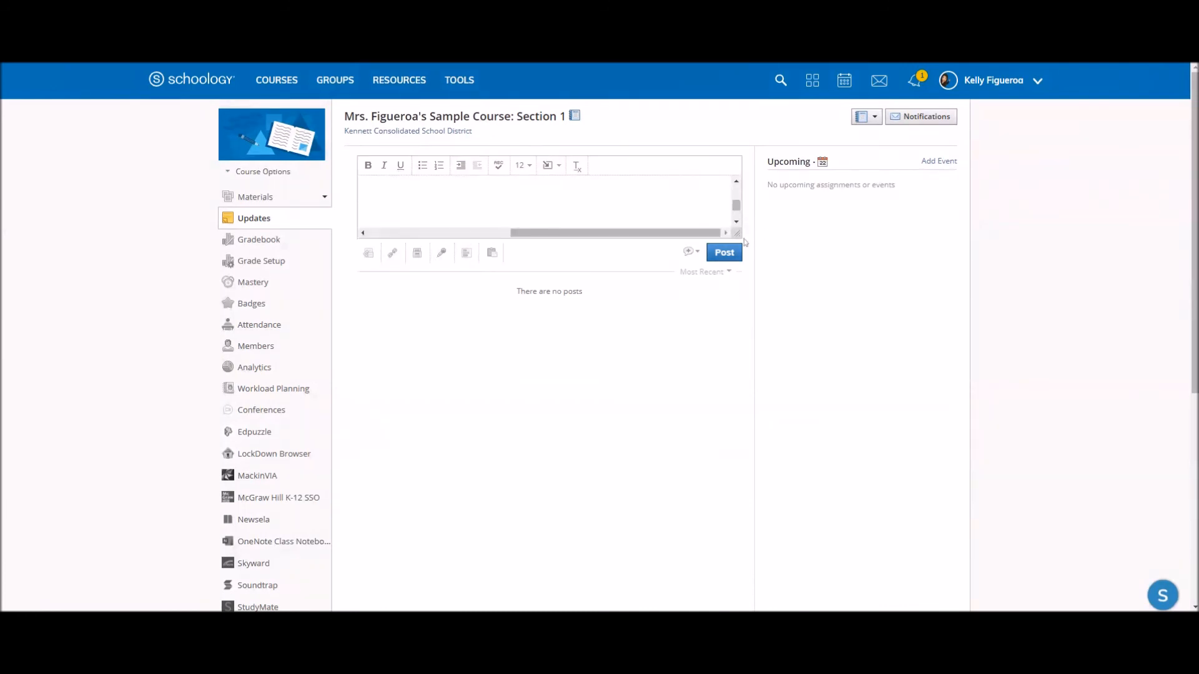
drag(736, 234, 736, 243)
drag(737, 244, 736, 304)
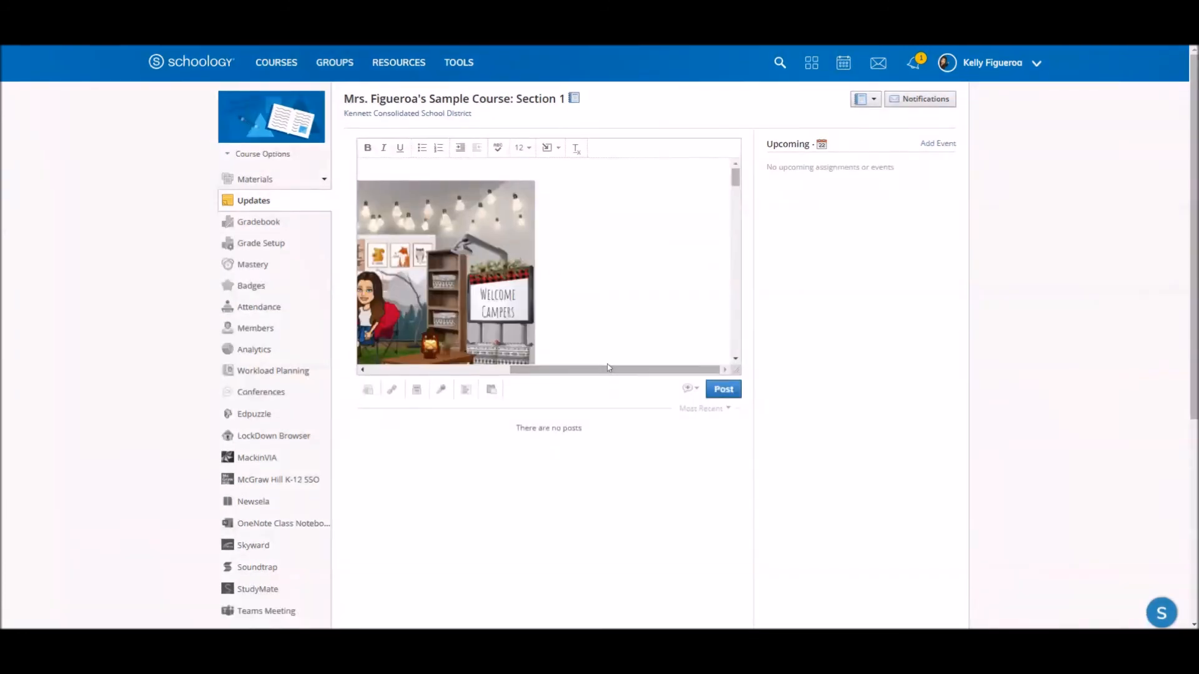
drag(611, 369, 441, 382)
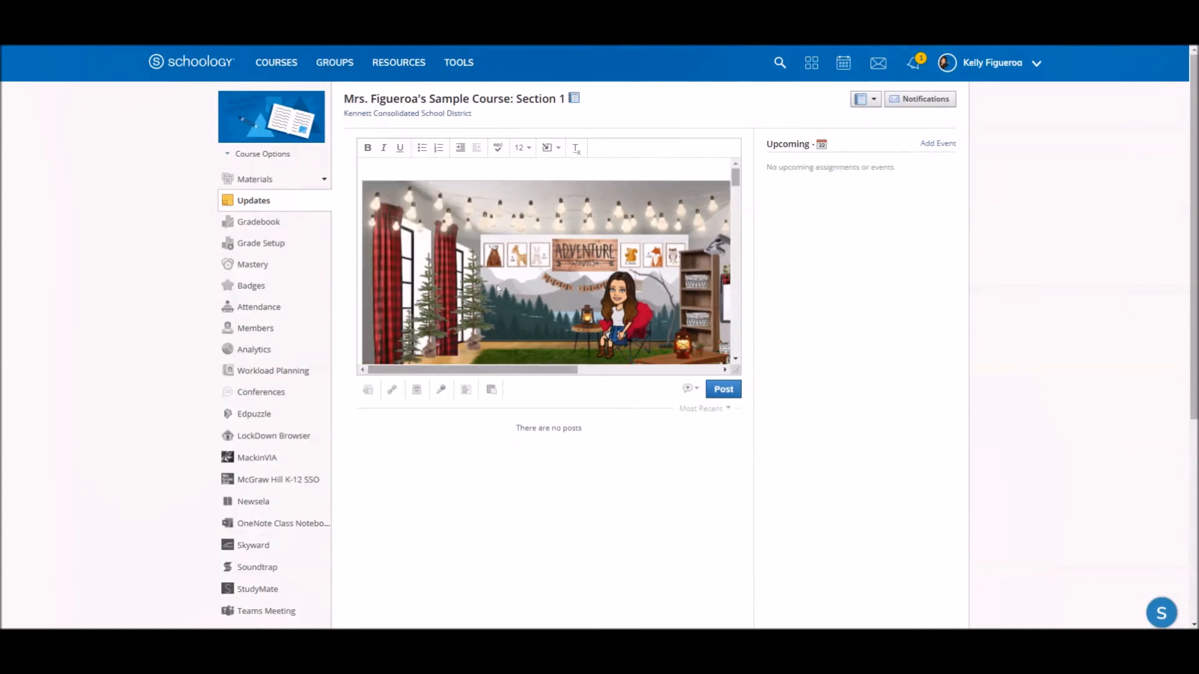
scroll(644, 362, down, 5)
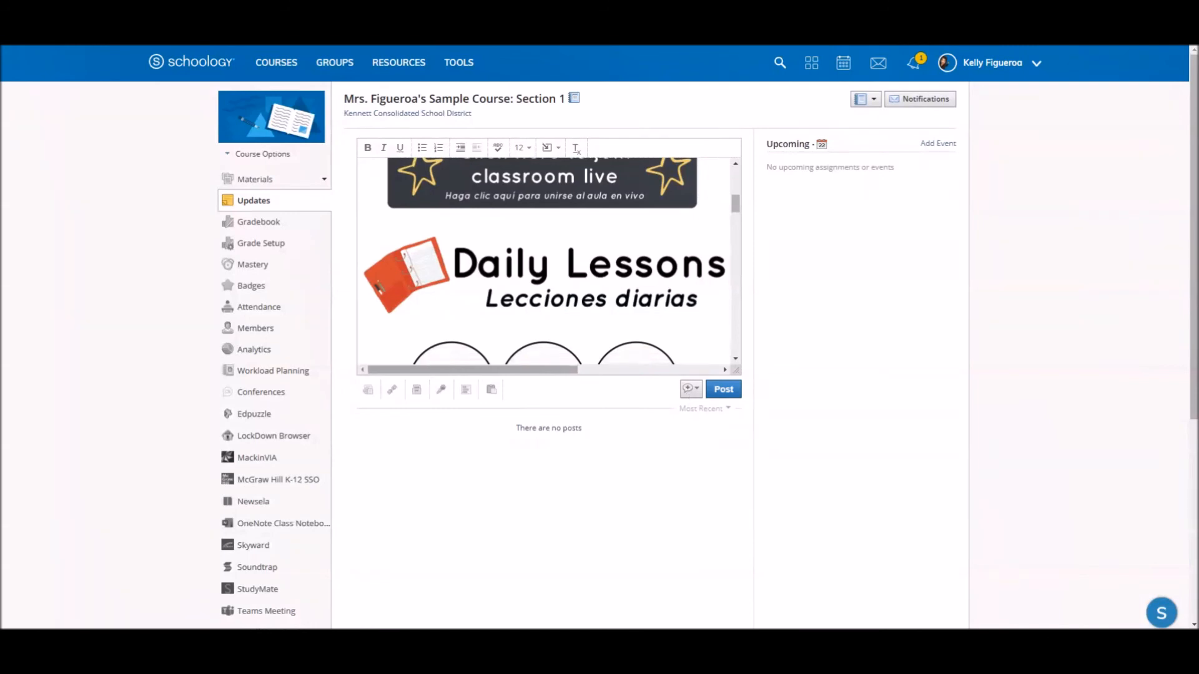
- Post the update as an announcement and go to the course materials
click(689, 389)
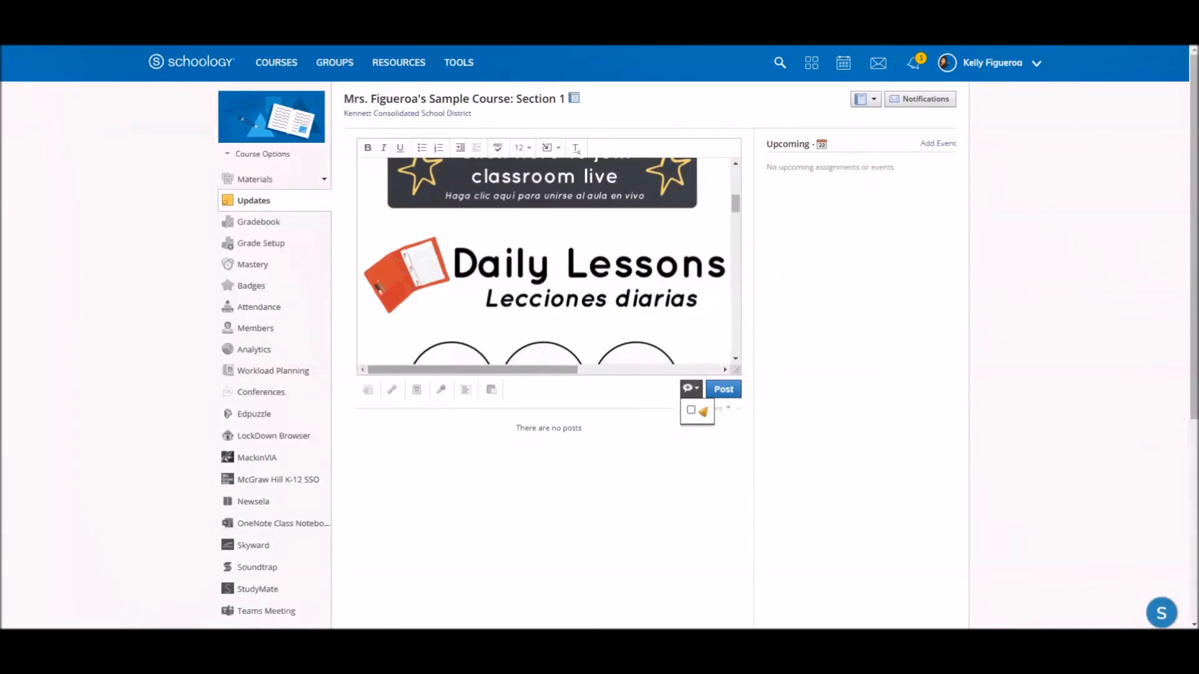
click(691, 412)
click(724, 391)
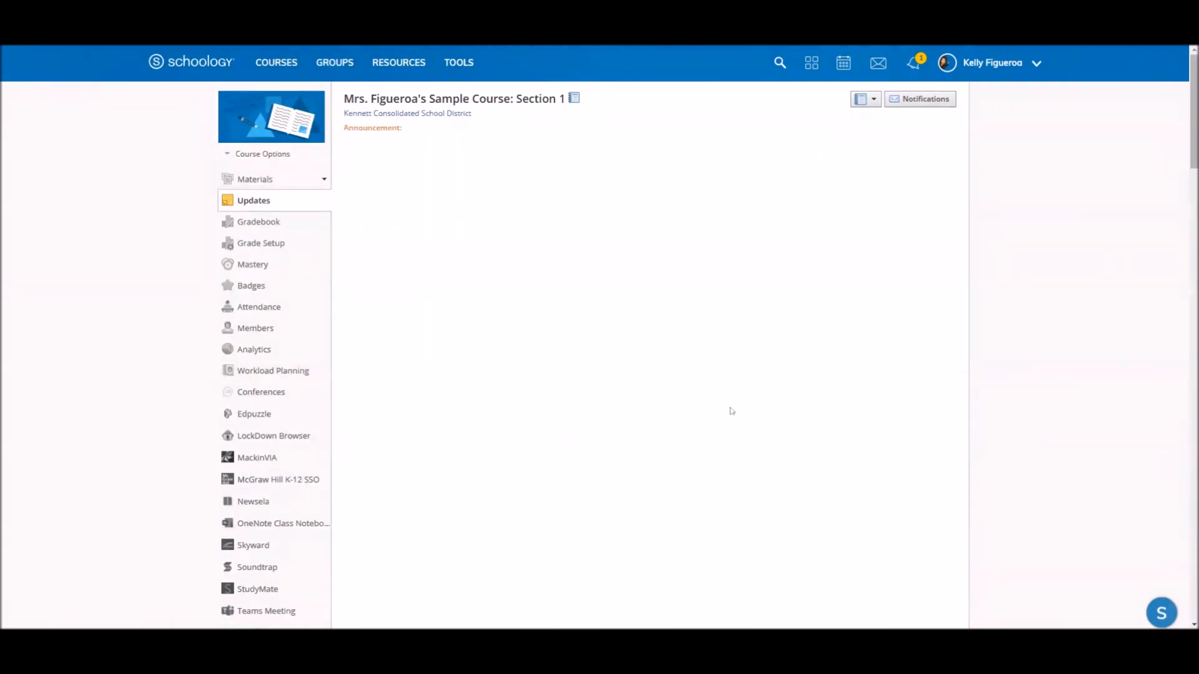
click(256, 180)
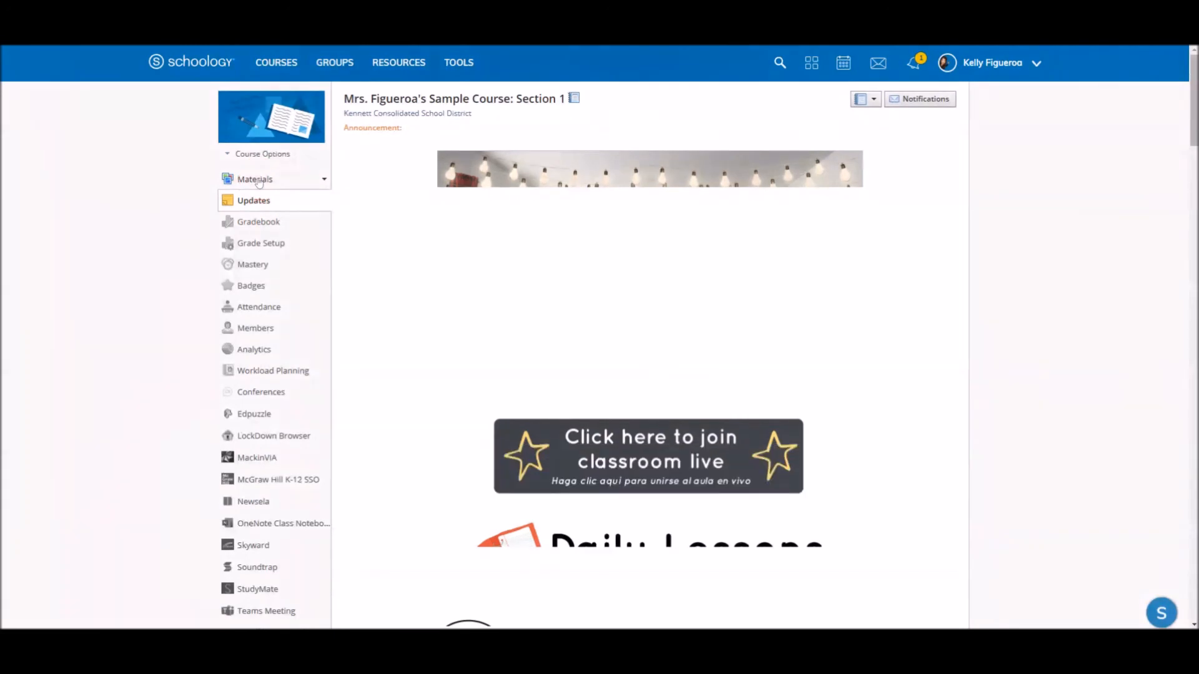